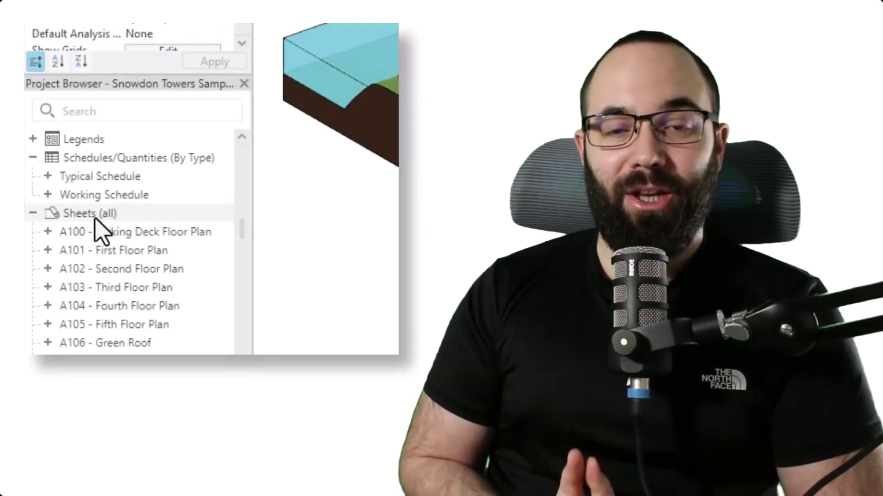
- Add a new sheet collection, then set A100 Parking Deck Floor Plan's Sheet Collection to Ceiling plans
{"action": "right_click", "coordinate": [94, 212]}
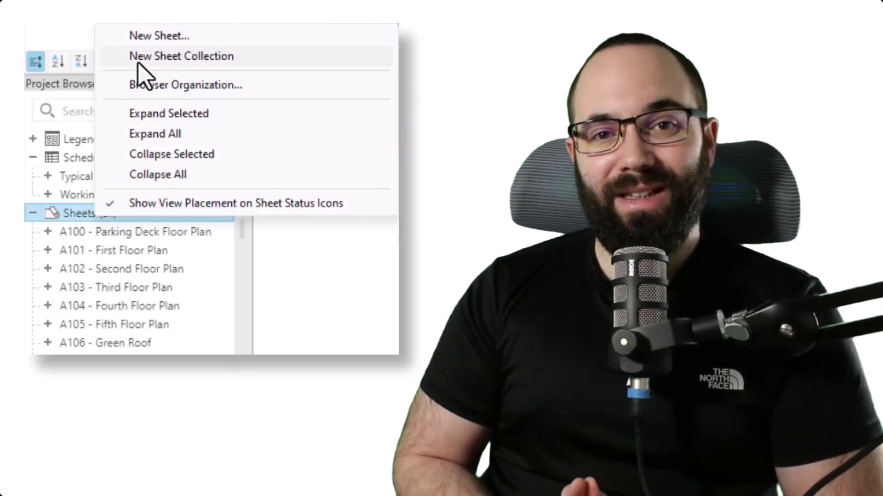
{"action": "left_click", "coordinate": [209, 57]}
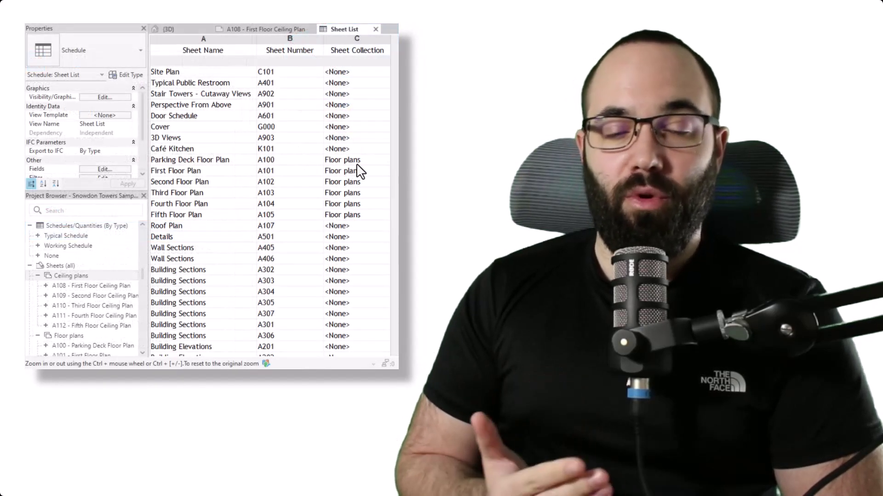
{"action": "left_click", "coordinate": [384, 161]}
{"action": "left_click", "coordinate": [385, 161]}
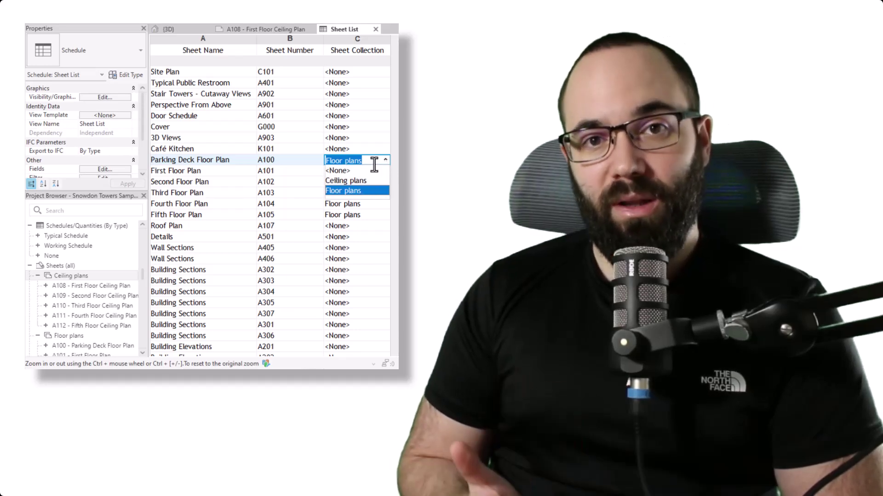
{"action": "left_click", "coordinate": [350, 182]}
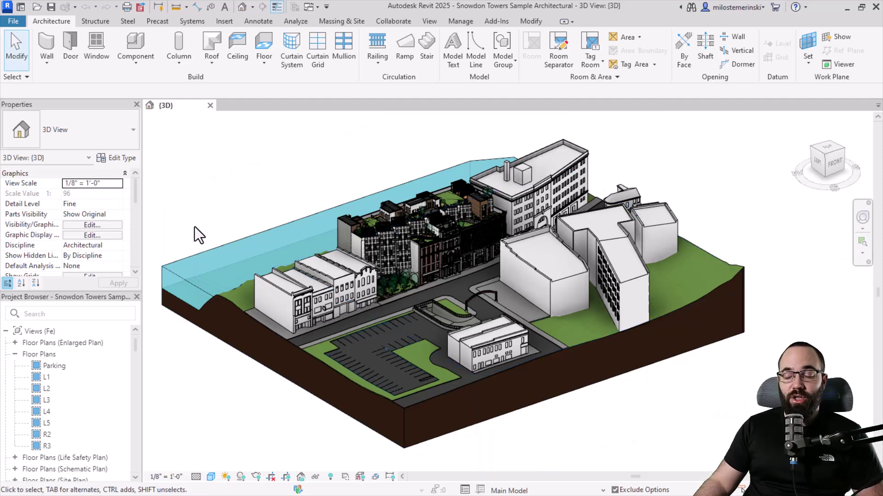
- Orbit the 3D view slightly and scroll the Project Browser down to Sheets (all)
{"action": "mouse_move", "coordinate": [202, 225]}
{"action": "middle_mouse_down", "text": "shift"}
{"action": "mouse_move", "coordinate": [216, 239]}
{"action": "mouse_move", "coordinate": [205, 227]}
{"action": "middle_mouse_up", "text": "shift"}
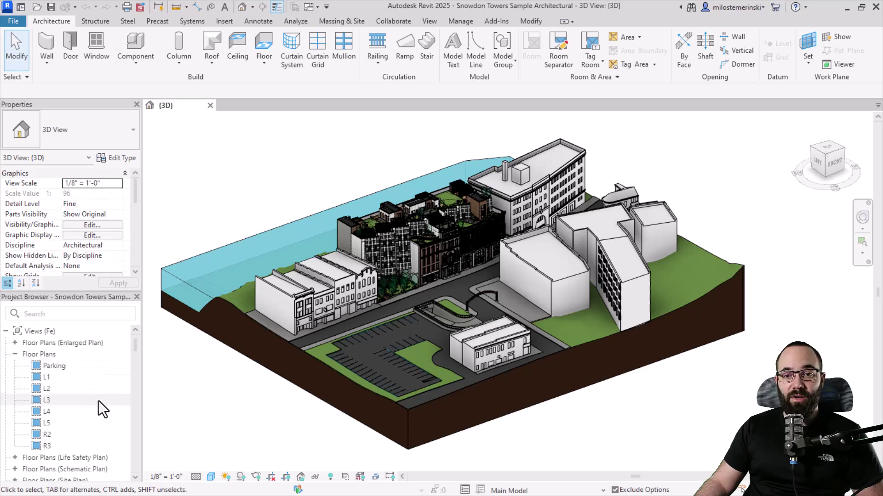
{"action": "left_click_drag", "start_coordinate": [137, 345], "coordinate": [136, 387]}
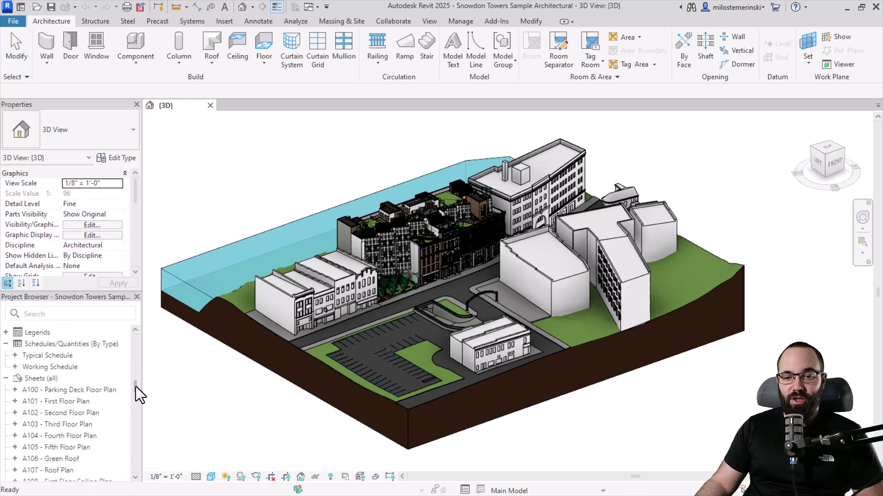
- Create two new sheet collections under Sheets (all)
{"action": "right_click", "coordinate": [44, 379]}
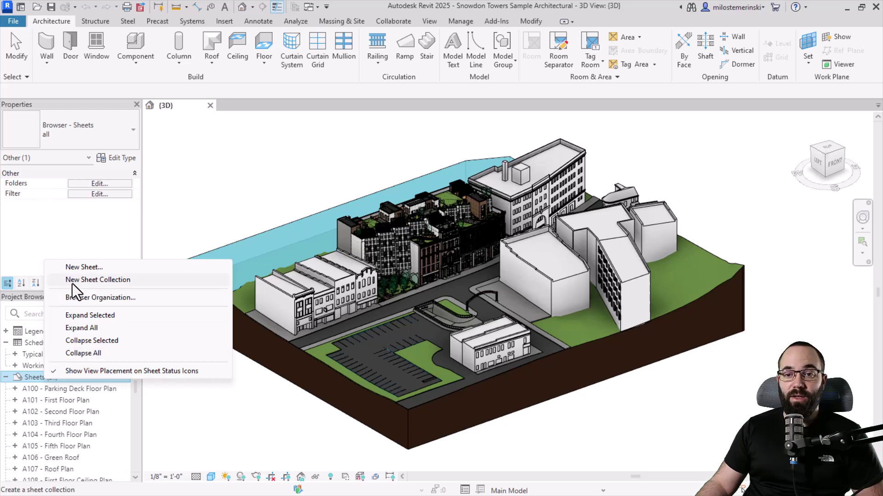
{"action": "left_click", "coordinate": [115, 281]}
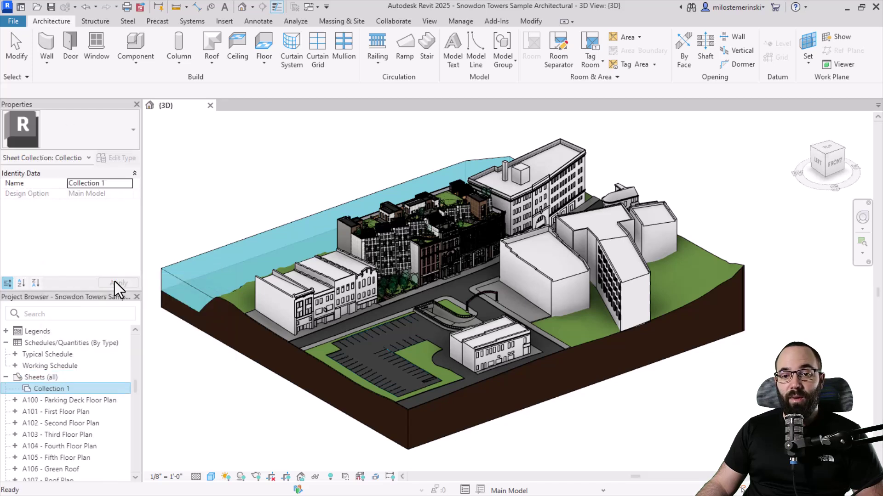
{"action": "right_click", "coordinate": [37, 382]}
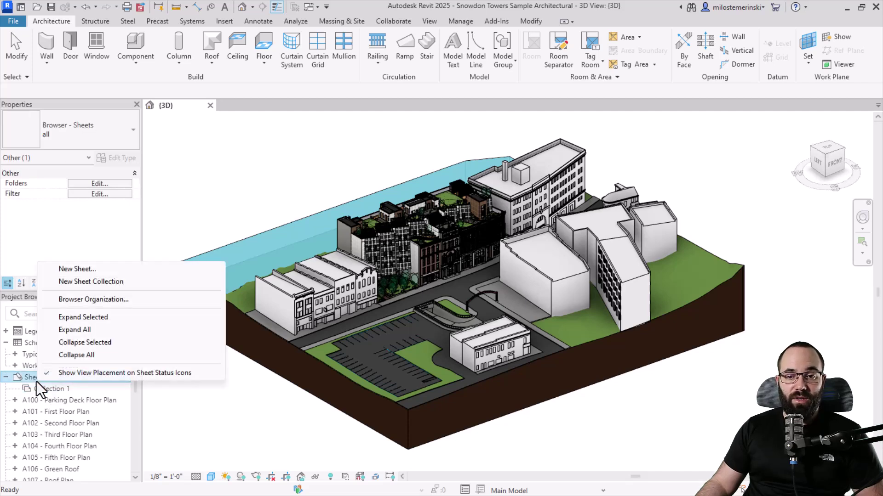
{"action": "left_click", "coordinate": [86, 284]}
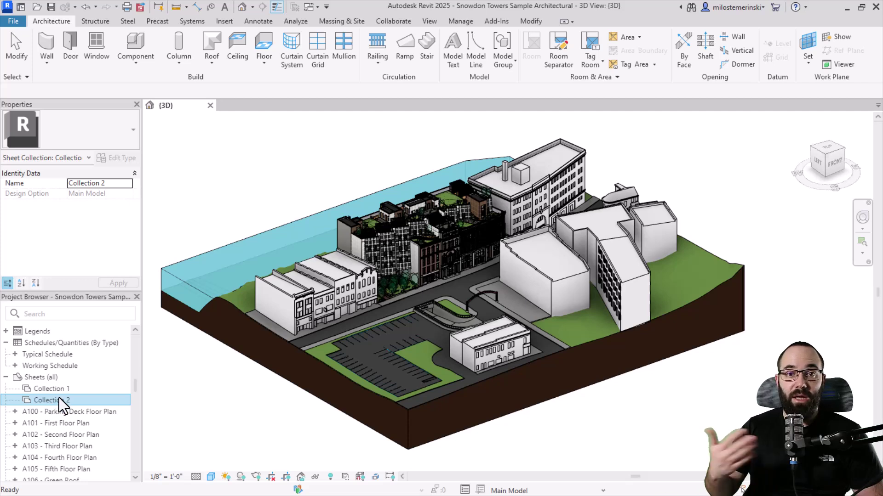
- Start renaming the Collection 1 sheet collection
{"action": "left_click", "coordinate": [54, 390]}
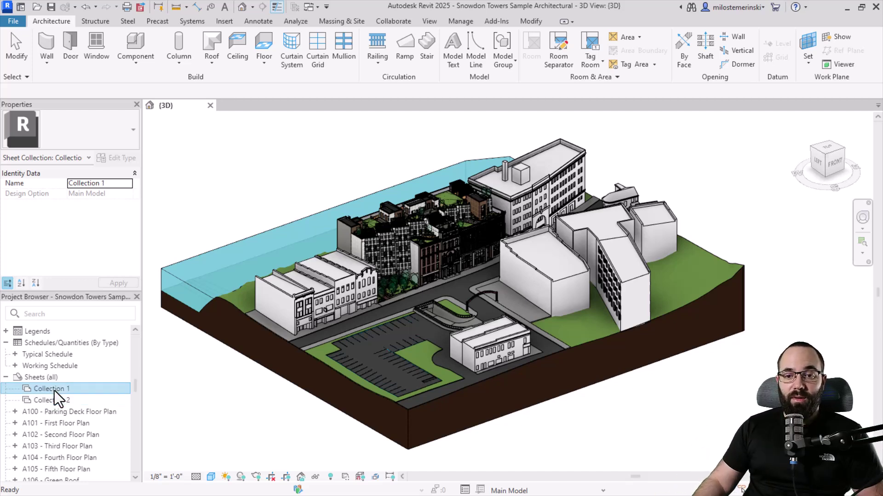
{"action": "right_click", "coordinate": [55, 391]}
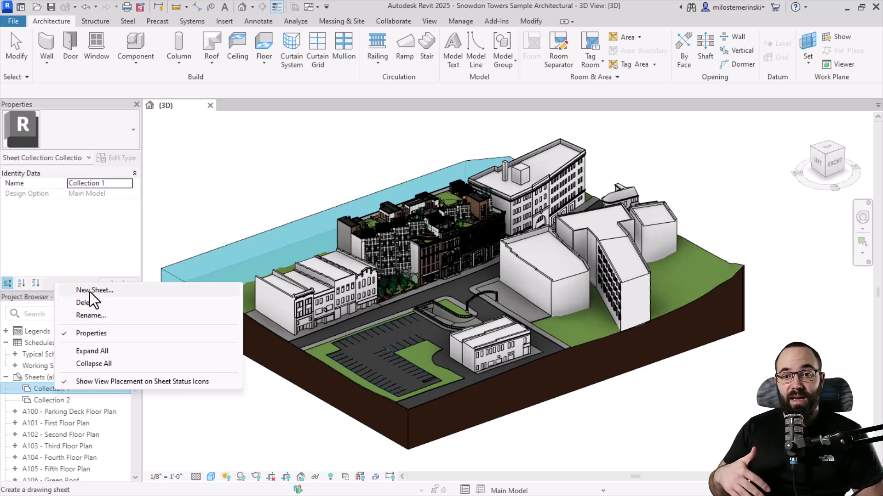
{"action": "left_click", "coordinate": [82, 318]}
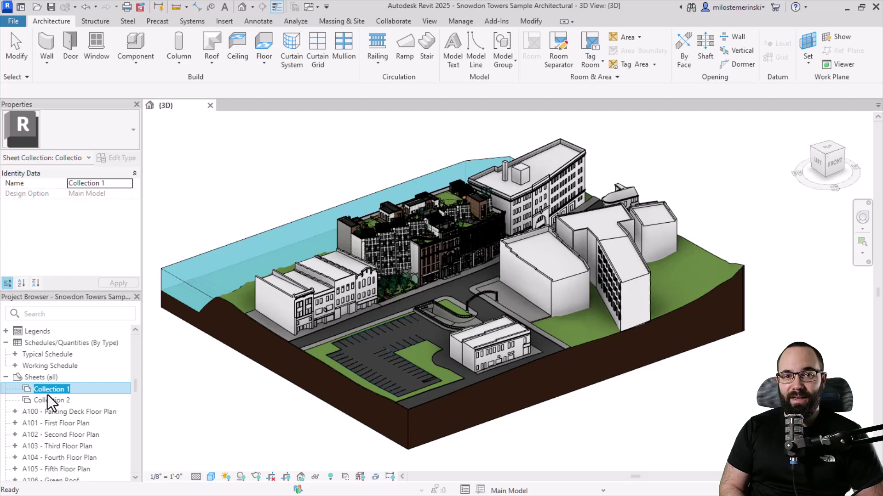
- Name Collection 1 'Ceiling plans' and rename Collection 2 to 'Floor plans'
{"action": "type", "text": "Ceiling plans"}
{"action": "key", "text": "Return"}
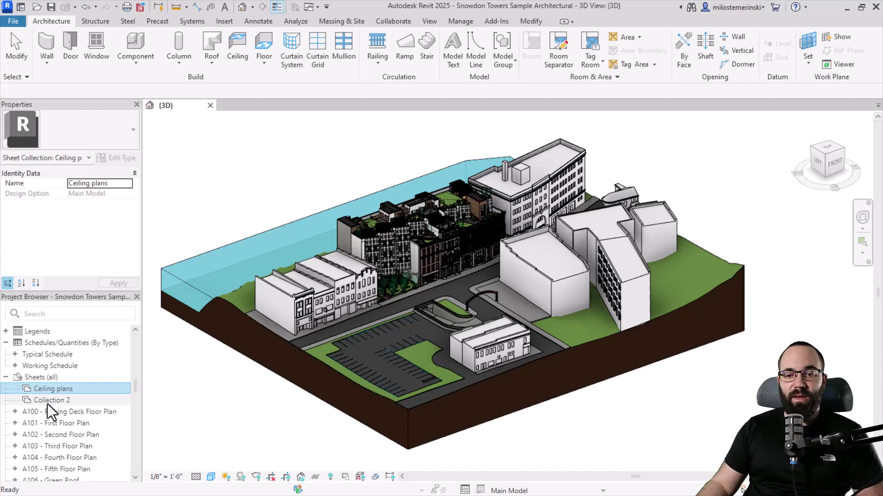
{"action": "right_click", "coordinate": [48, 405]}
{"action": "left_click", "coordinate": [82, 331]}
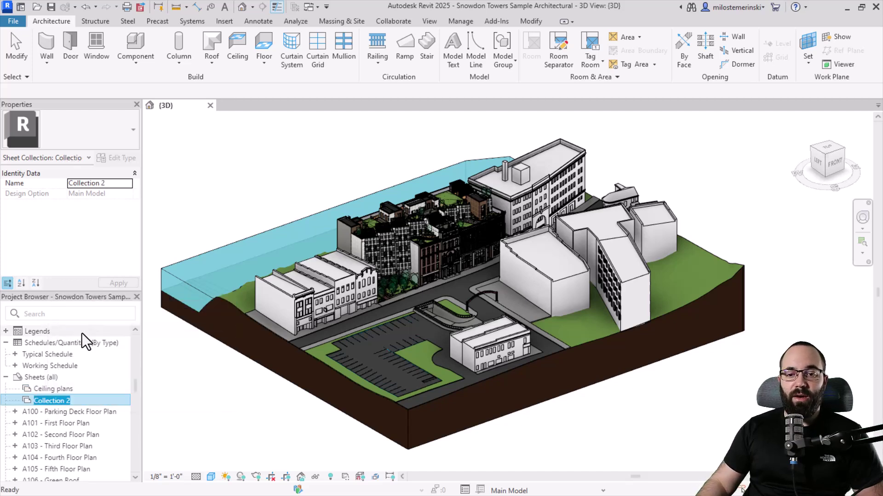
{"action": "type", "text": "Floor plans"}
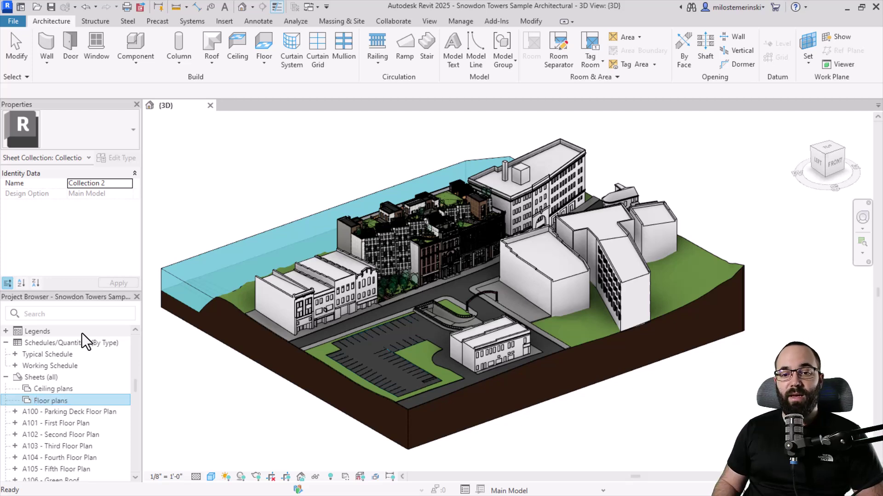
{"action": "key", "text": "Return"}
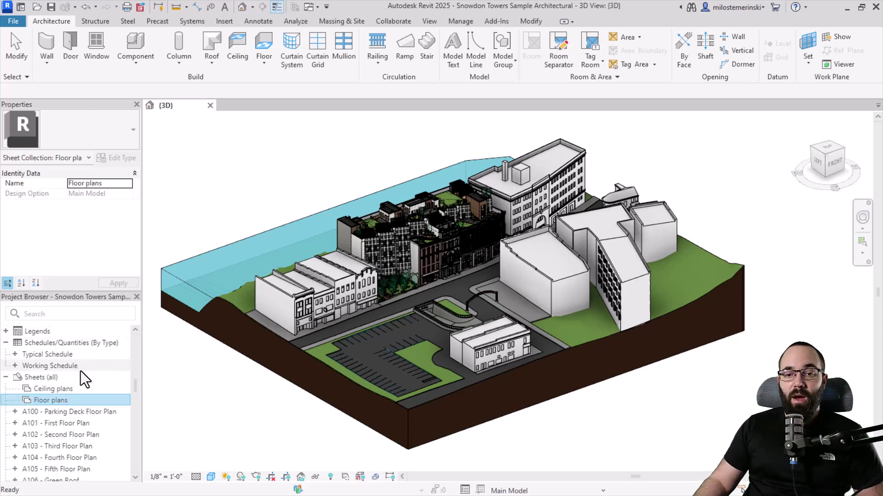
- Select the Ceiling plans and Floor plans collections and scroll down the browser
{"action": "left_click", "coordinate": [53, 390]}
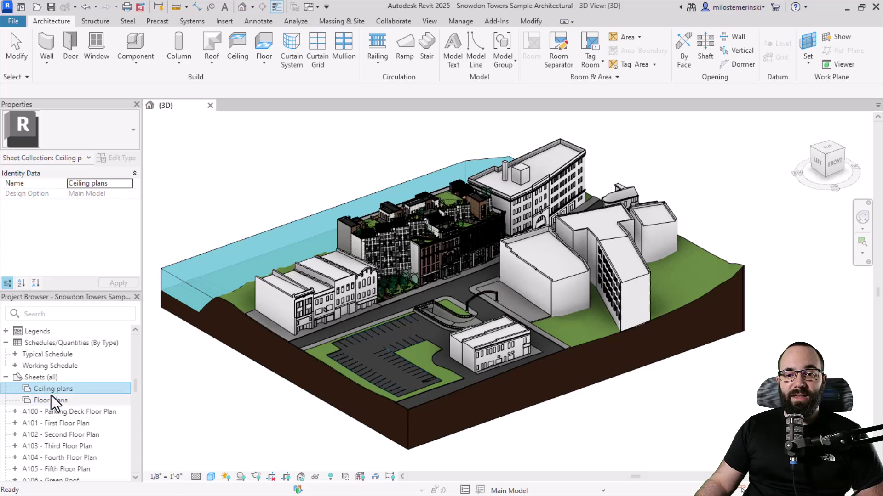
{"action": "left_click", "coordinate": [51, 399]}
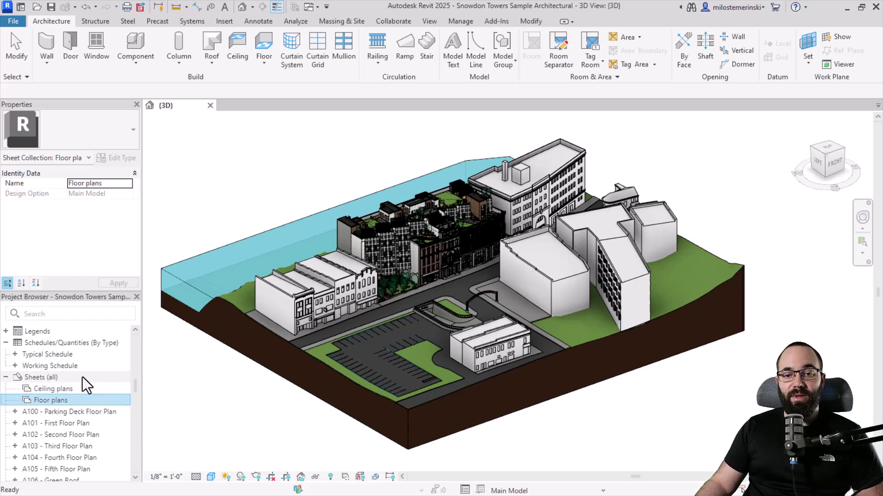
{"action": "scroll", "coordinate": [82, 378], "scroll_direction": "down", "scroll_amount": 1}
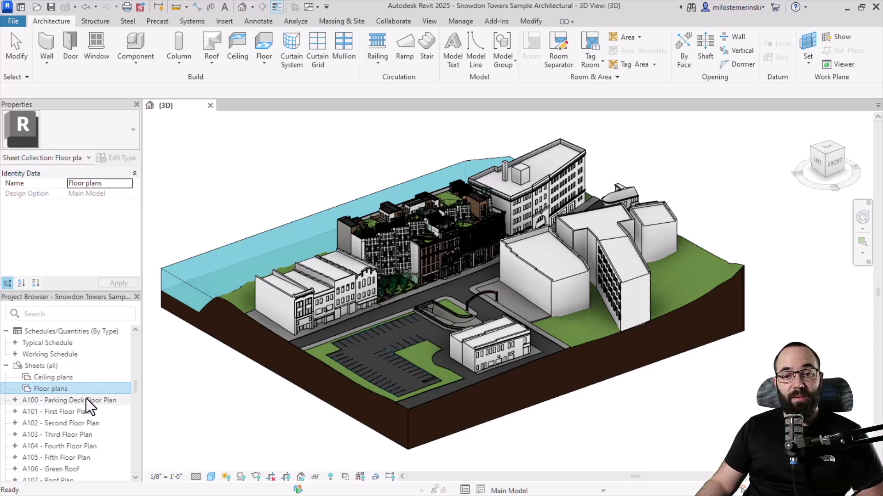
{"action": "scroll", "coordinate": [86, 399], "scroll_direction": "down", "scroll_amount": 1}
- Move sheets A100 through A107 into the Floor plans collection
{"action": "scroll", "coordinate": [81, 417], "scroll_direction": "down", "scroll_amount": 1}
{"action": "left_click", "coordinate": [84, 381]}
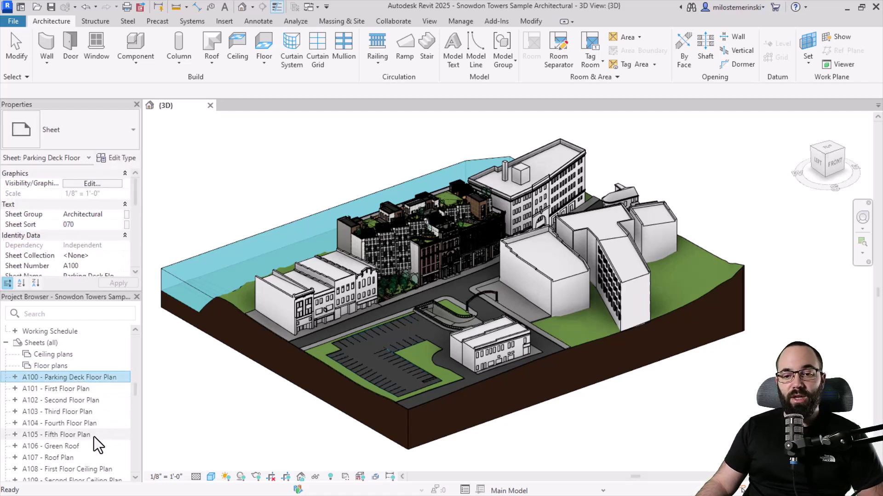
{"action": "left_click", "coordinate": [63, 458], "text": "shift"}
{"action": "left_click_drag", "start_coordinate": [69, 379], "coordinate": [51, 367]}
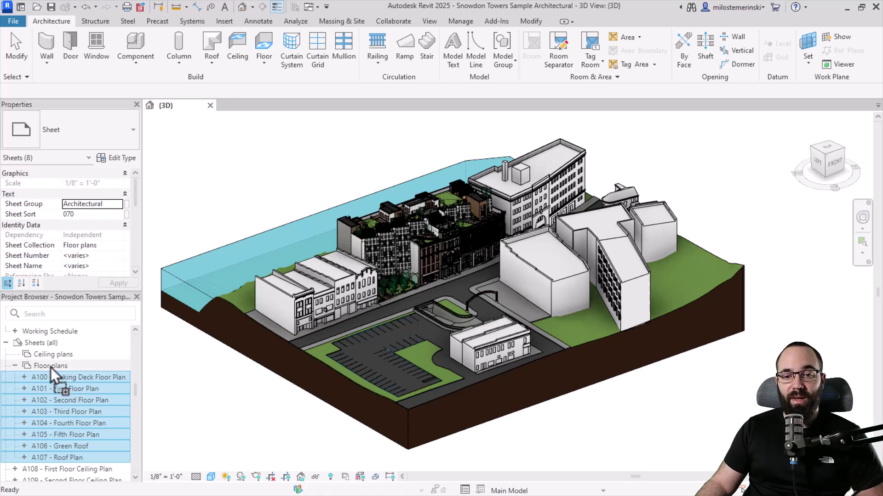
- Expand the Floor plans collection to confirm it contains A100–A107
{"action": "left_click", "coordinate": [15, 366]}
{"action": "left_click", "coordinate": [15, 366]}
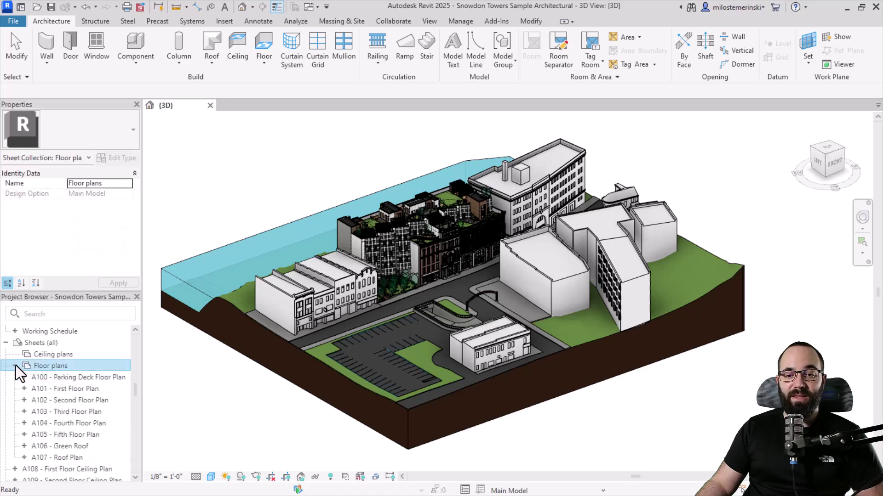
{"action": "left_click", "coordinate": [15, 366]}
{"action": "left_click", "coordinate": [15, 366]}
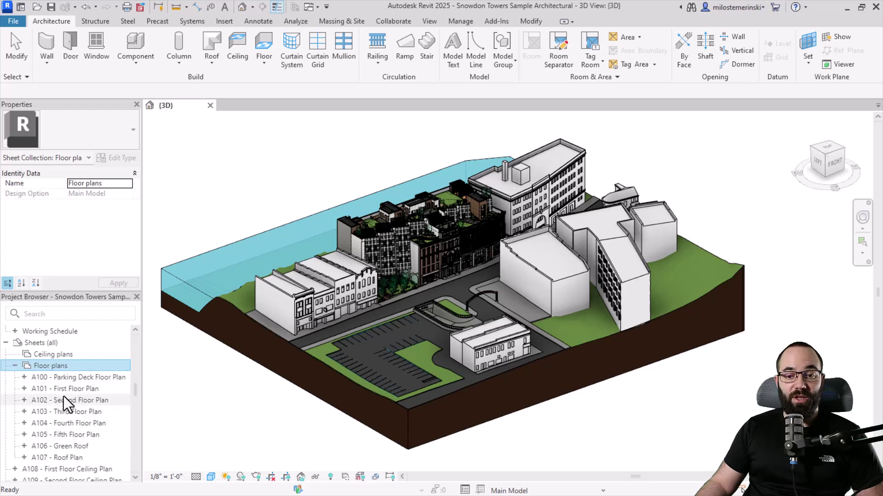
{"action": "scroll", "coordinate": [65, 397], "scroll_direction": "down", "scroll_amount": 3}
- Move sheets A108–A112 into Ceiling plans, checking A111's collection afterwards
{"action": "scroll", "coordinate": [64, 398], "scroll_direction": "down", "scroll_amount": 1}
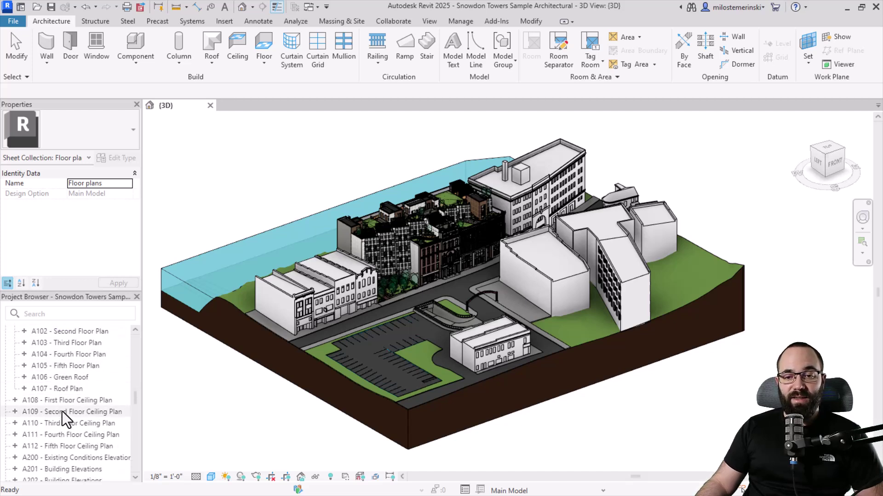
{"action": "left_click", "coordinate": [63, 402]}
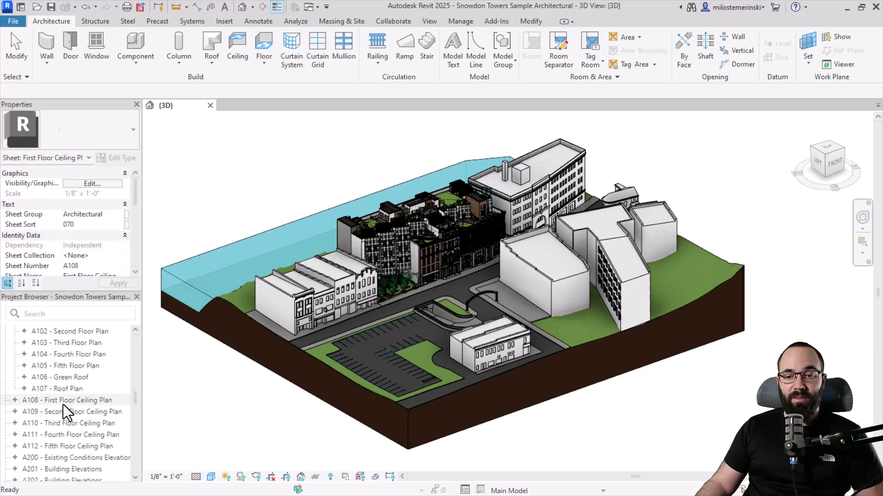
{"action": "left_click", "coordinate": [88, 446], "text": "shift"}
{"action": "scroll", "coordinate": [30, 413], "scroll_direction": "up", "scroll_amount": 2}
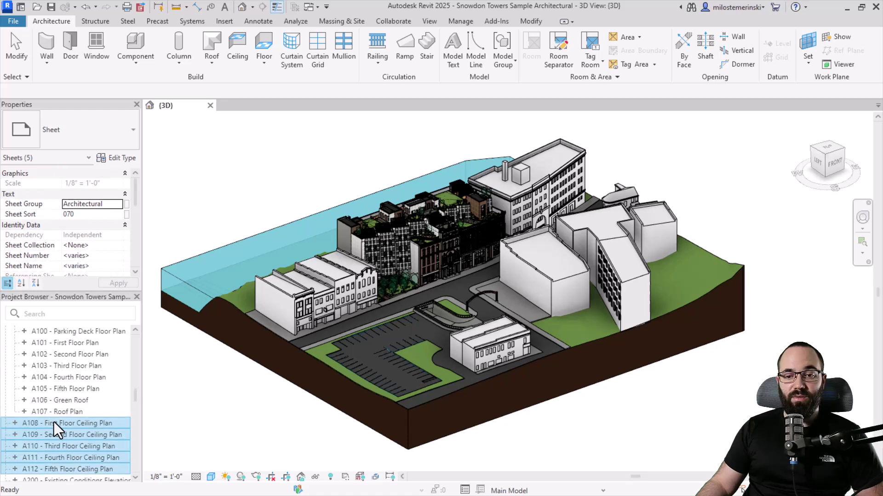
{"action": "left_click_drag", "start_coordinate": [53, 423], "coordinate": [43, 369]}
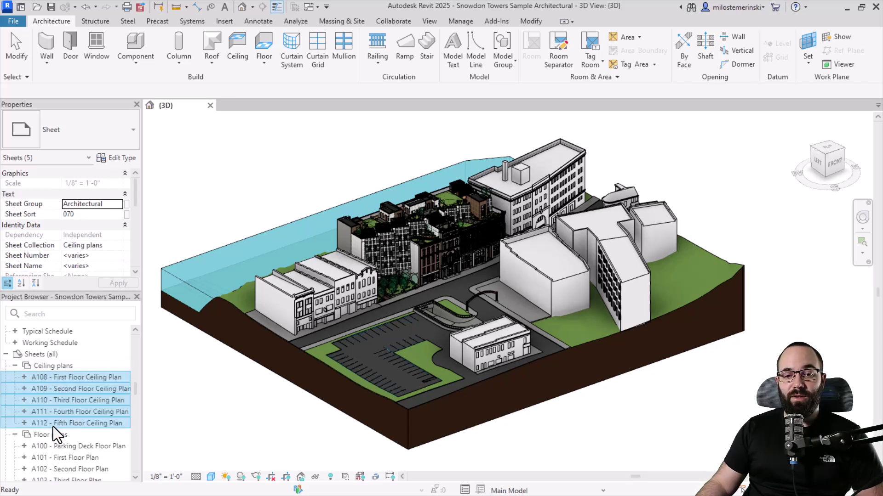
{"action": "left_click", "coordinate": [53, 408]}
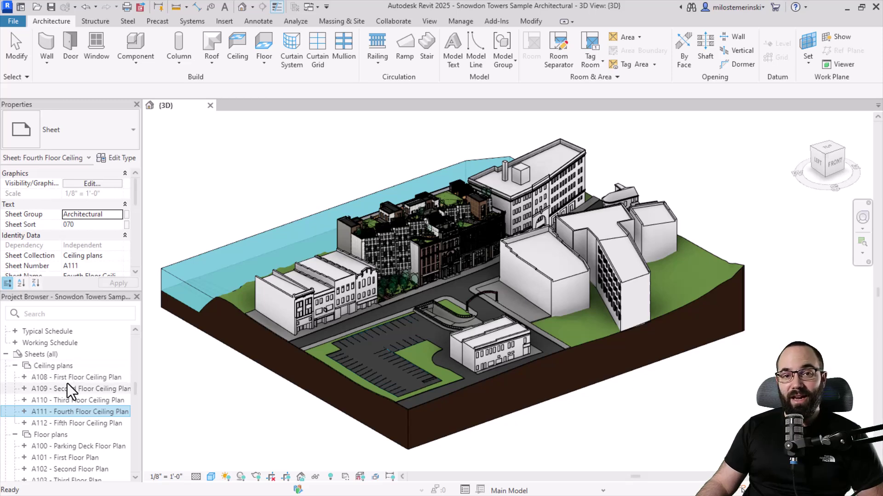
{"action": "left_click", "coordinate": [178, 350]}
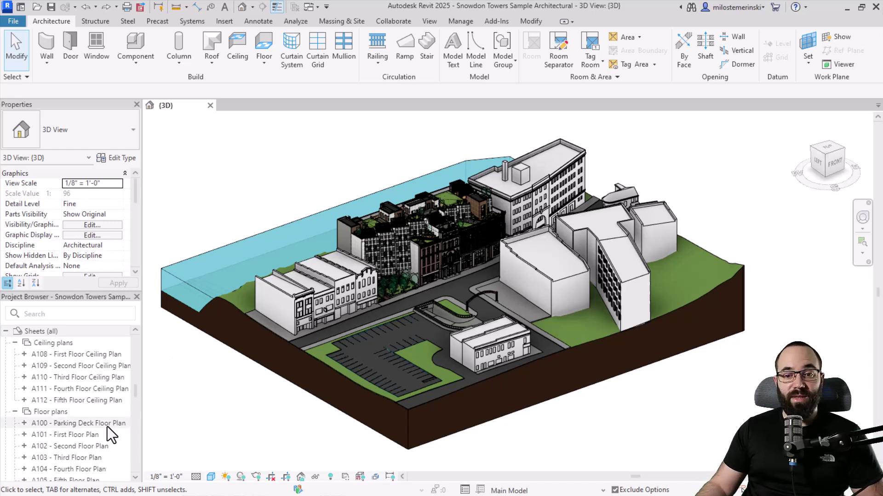
- Duplicate sheet A100 Parking Deck Floor Plan with its views and detailing
{"action": "left_click", "coordinate": [41, 424]}
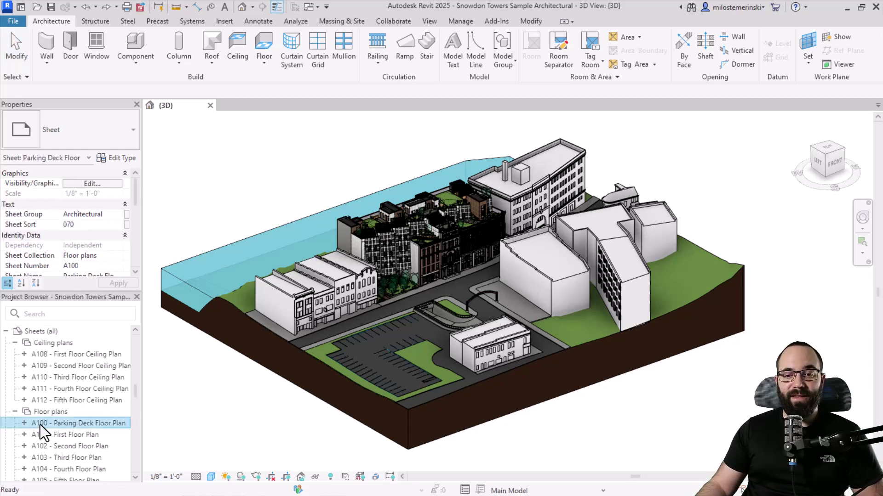
{"action": "right_click", "coordinate": [49, 426]}
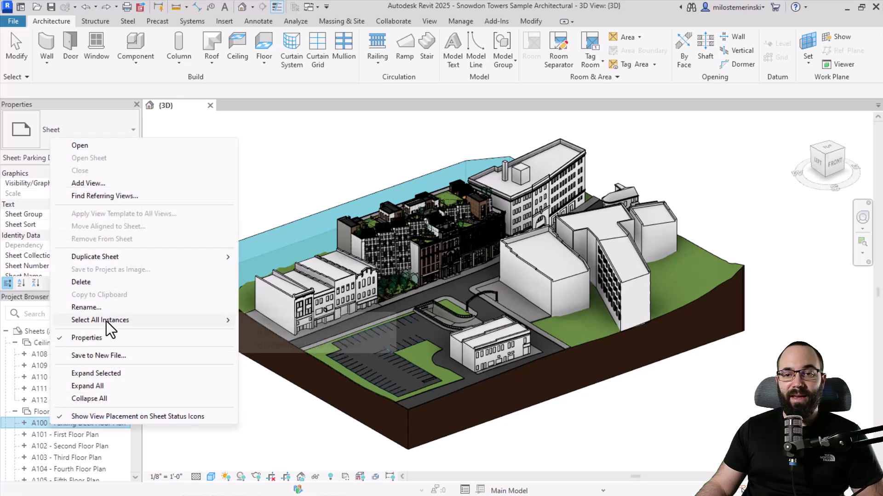
{"action": "mouse_move", "coordinate": [203, 256]}
{"action": "left_click", "coordinate": [276, 282]}
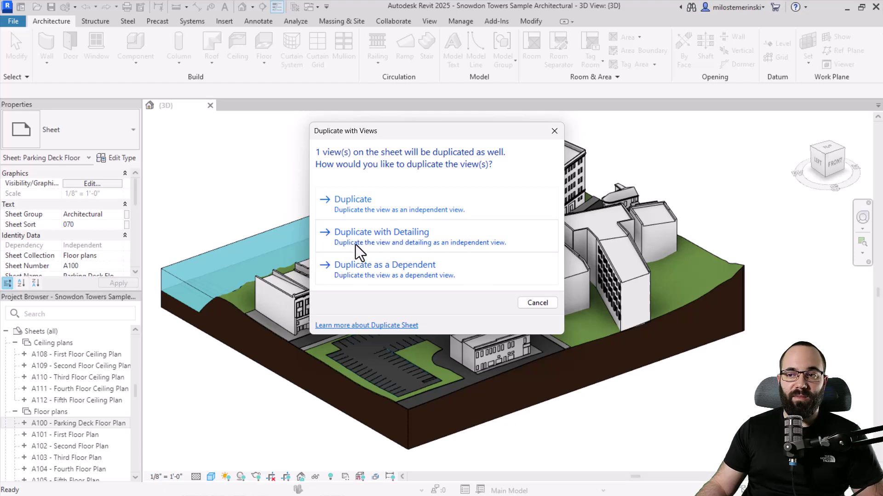
{"action": "left_click", "coordinate": [375, 237]}
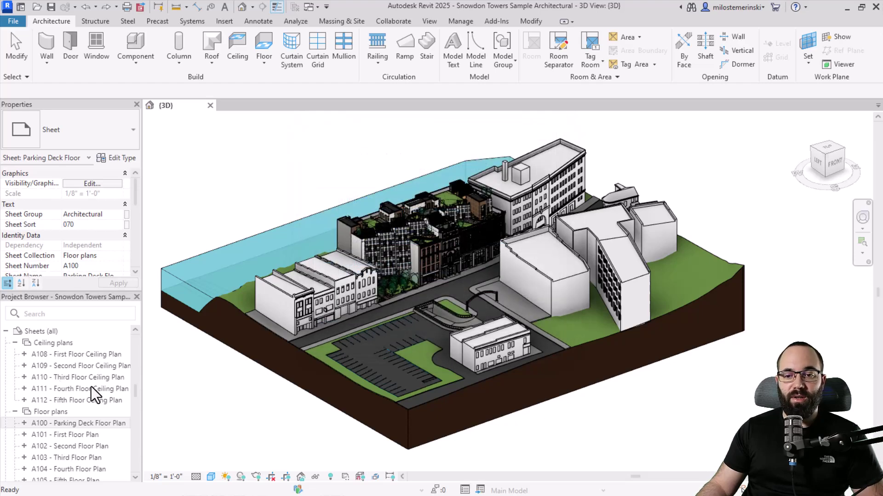
{"action": "scroll", "coordinate": [88, 396], "scroll_direction": "down", "scroll_amount": 3}
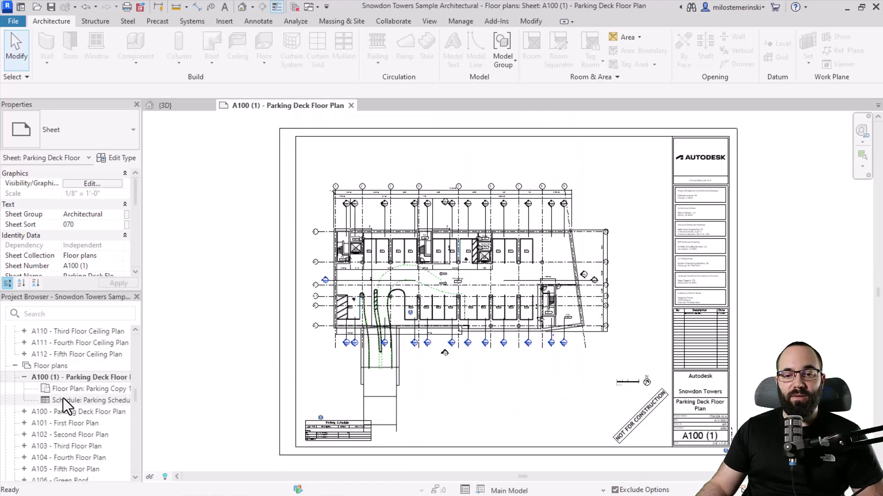
- Try renumbering A100 (1) to A100 and dismiss the number-already-in-use warning
{"action": "left_click", "coordinate": [52, 380]}
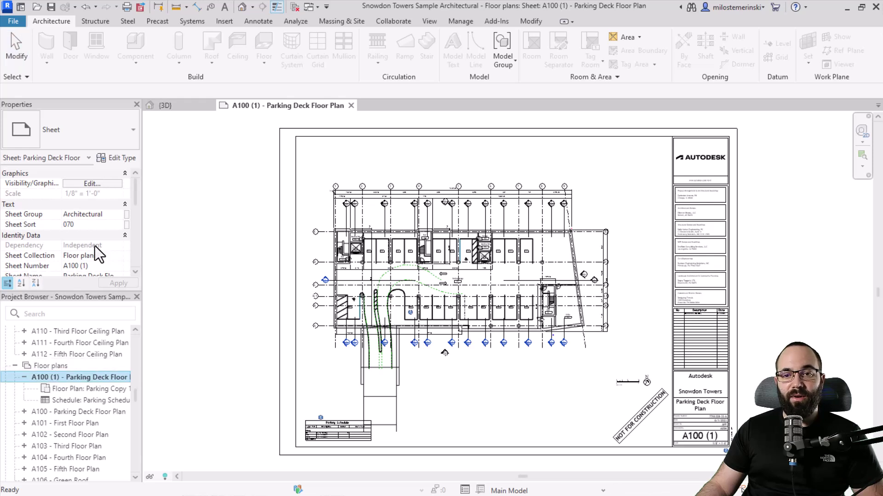
{"action": "left_click", "coordinate": [92, 265]}
{"action": "key", "text": "End"}
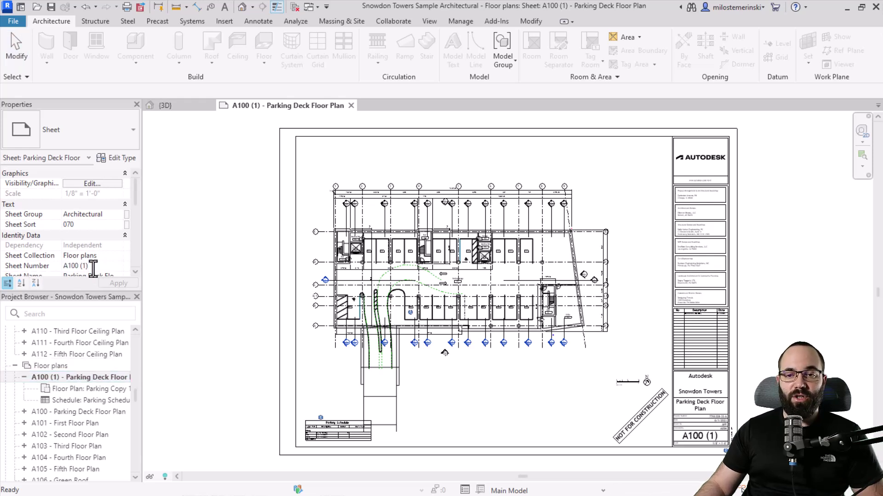
{"action": "key", "text": "BackSpace"}
{"action": "key", "text": "BackSpace"}
{"action": "key", "text": "BackSpace"}
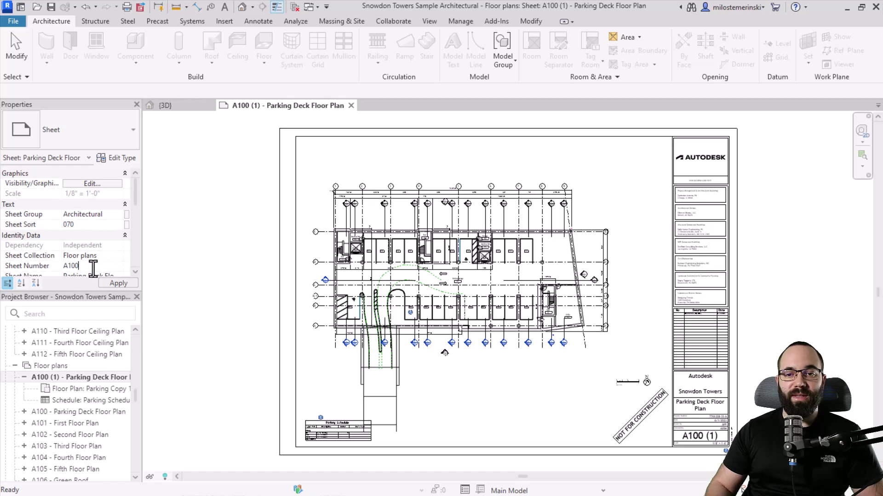
{"action": "key", "text": "Return"}
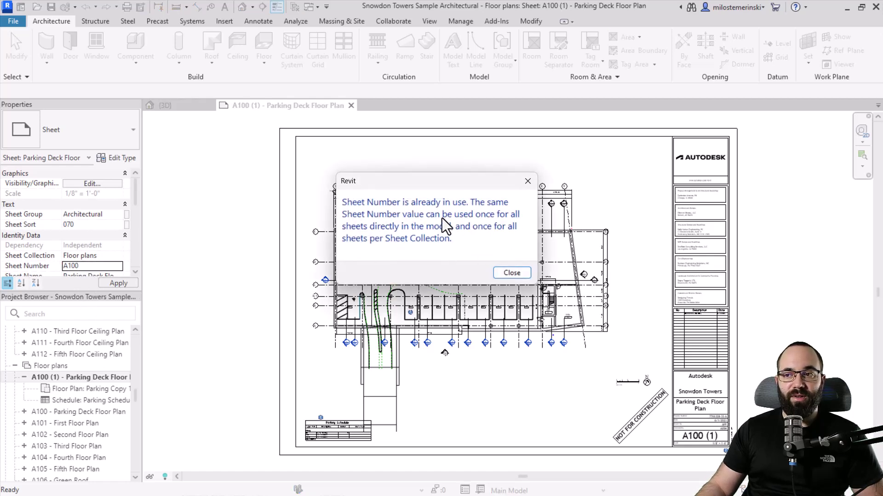
{"action": "left_click", "coordinate": [513, 273]}
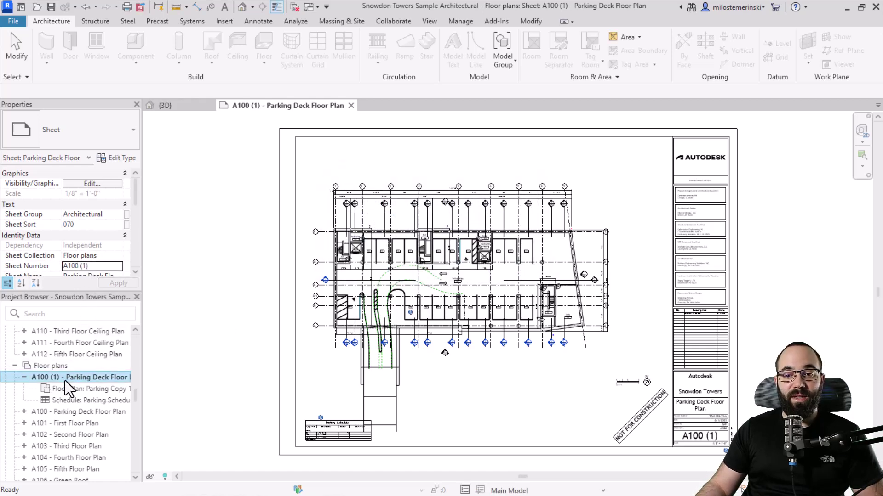
- Move the A100 (1) sheet into the Ceiling plans collection
{"action": "left_click", "coordinate": [25, 377]}
{"action": "left_click_drag", "start_coordinate": [51, 379], "coordinate": [45, 419]}
{"action": "scroll", "coordinate": [79, 423], "scroll_direction": "down", "scroll_amount": 3}
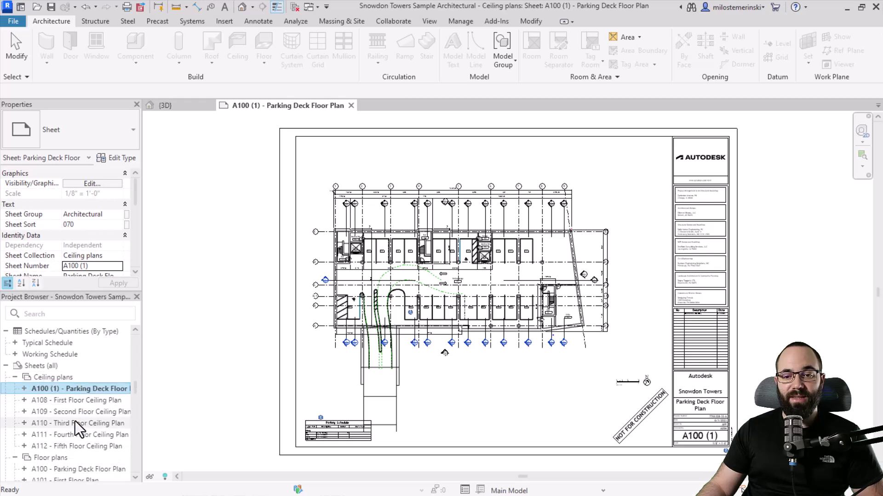
- Remove '(1)' from the duplicate's Sheet Number so it becomes A100, and apply
{"action": "left_click", "coordinate": [87, 267]}
{"action": "left_click_drag", "start_coordinate": [88, 267], "coordinate": [80, 268]}
{"action": "key", "text": "BackSpace"}
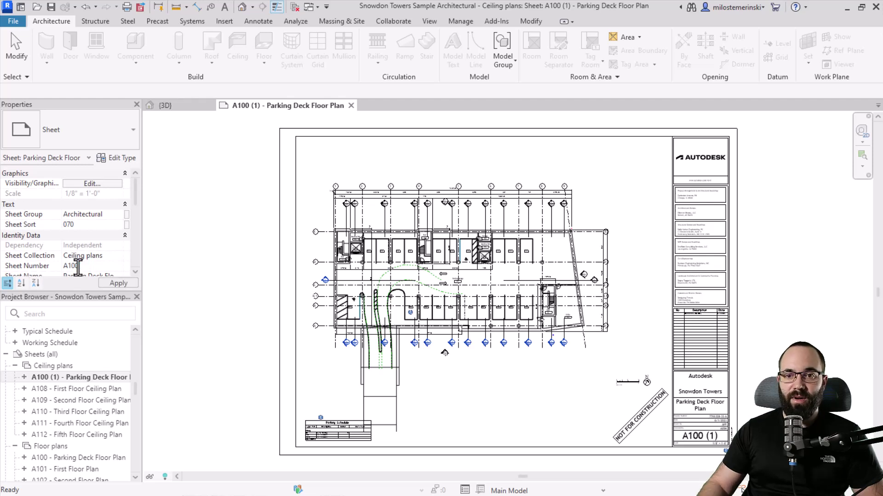
{"action": "left_click", "coordinate": [112, 281]}
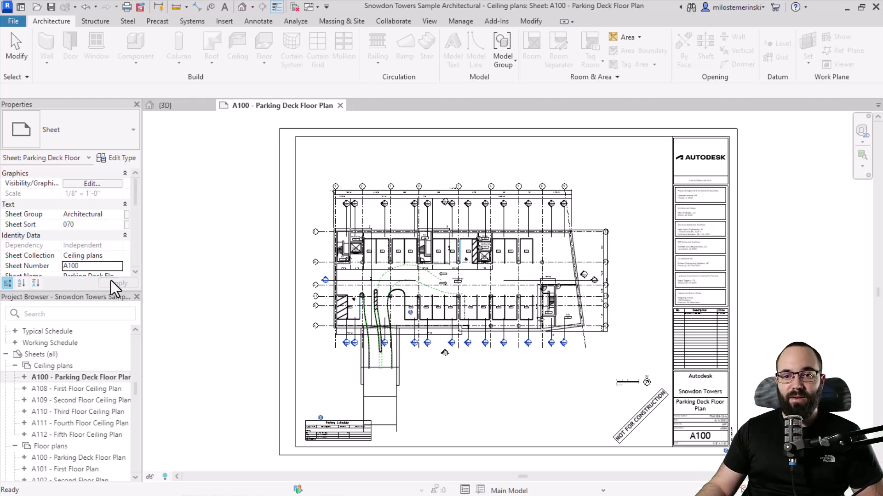
{"action": "left_click", "coordinate": [182, 358]}
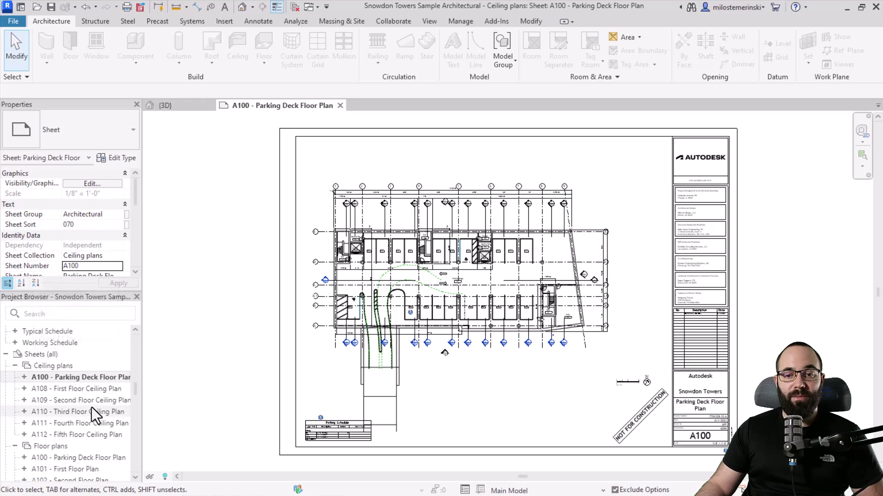
- Close the duplicate A100 sheet's tab and delete that sheet from Ceiling plans
{"action": "scroll", "coordinate": [75, 406], "scroll_direction": "down", "scroll_amount": 1}
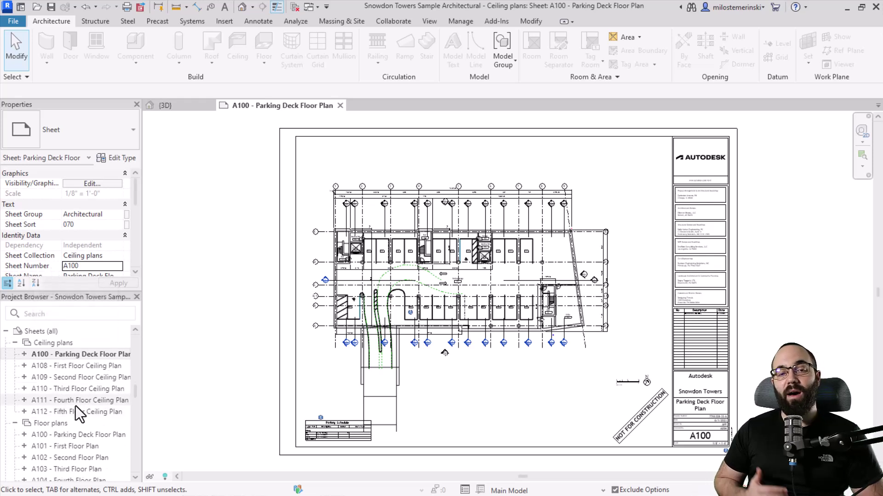
{"action": "left_click", "coordinate": [341, 105]}
{"action": "right_click", "coordinate": [81, 357]}
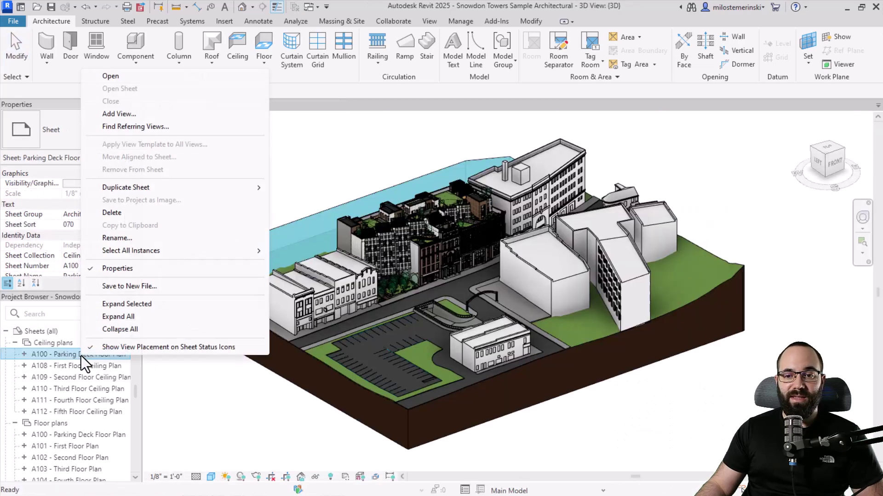
{"action": "left_click", "coordinate": [119, 214]}
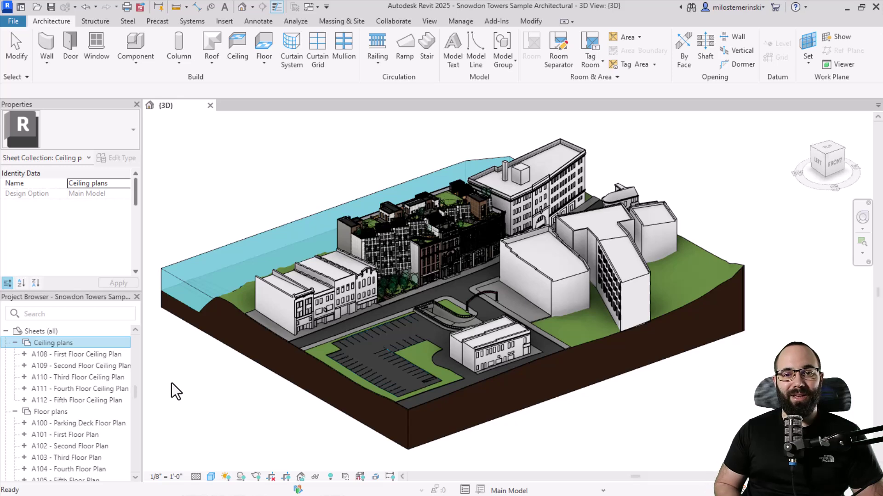
{"action": "left_click", "coordinate": [146, 381]}
{"action": "scroll", "coordinate": [68, 388], "scroll_direction": "down", "scroll_amount": 2}
- Drag A107 - Roof Plan out of Ceiling plans onto Sheets (all)
{"action": "scroll", "coordinate": [69, 388], "scroll_direction": "down", "scroll_amount": 3}
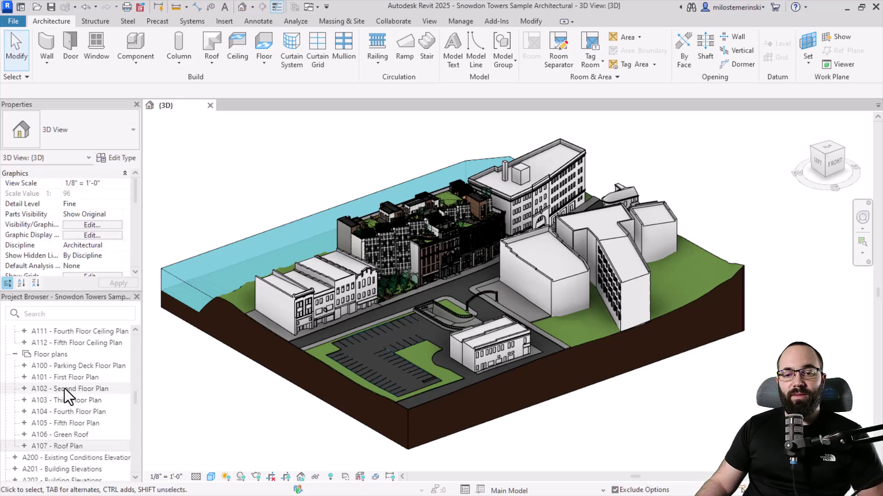
{"action": "left_click", "coordinate": [61, 423]}
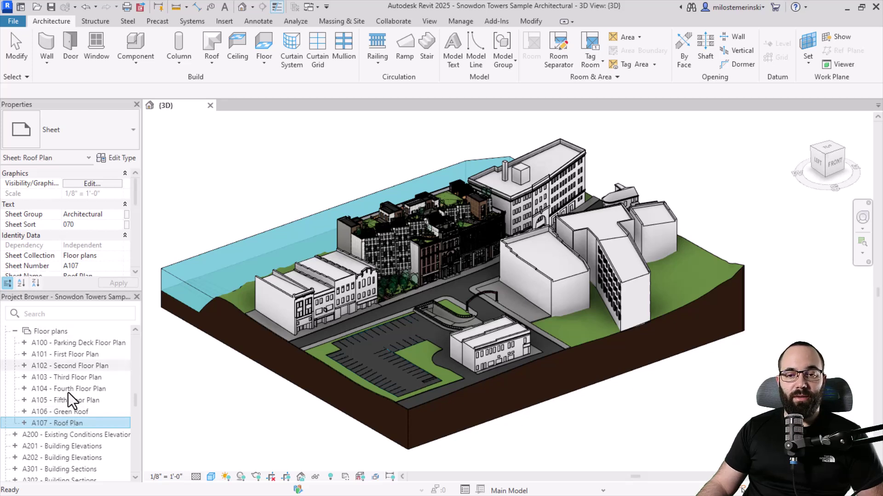
{"action": "left_click_drag", "start_coordinate": [66, 457], "coordinate": [50, 378]}
{"action": "scroll", "coordinate": [53, 424], "scroll_direction": "up", "scroll_amount": 2}
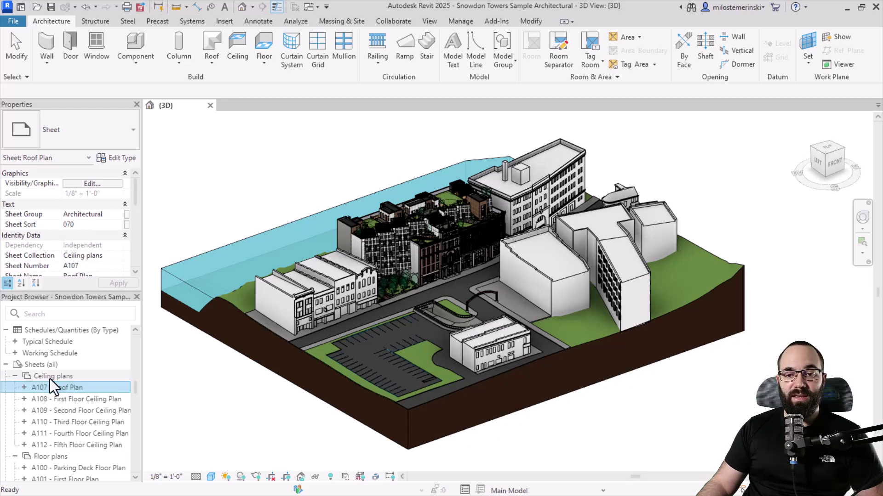
{"action": "left_click_drag", "start_coordinate": [52, 389], "coordinate": [39, 365]}
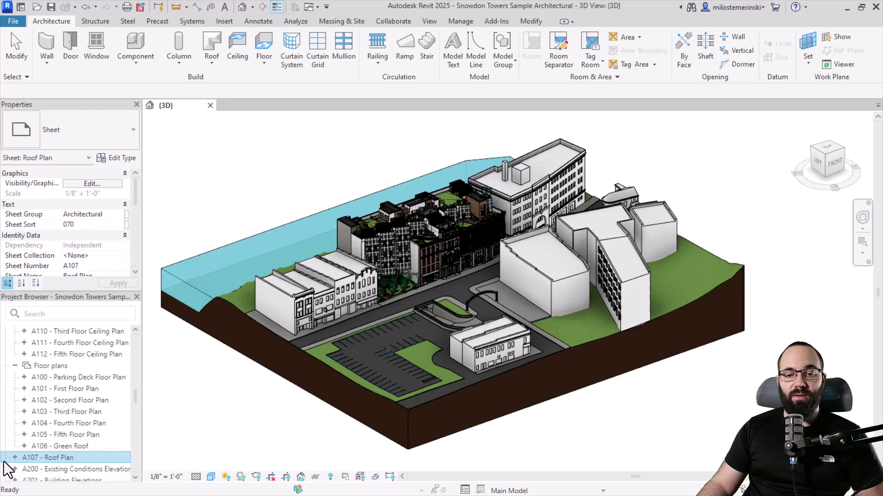
{"action": "left_click", "coordinate": [15, 366]}
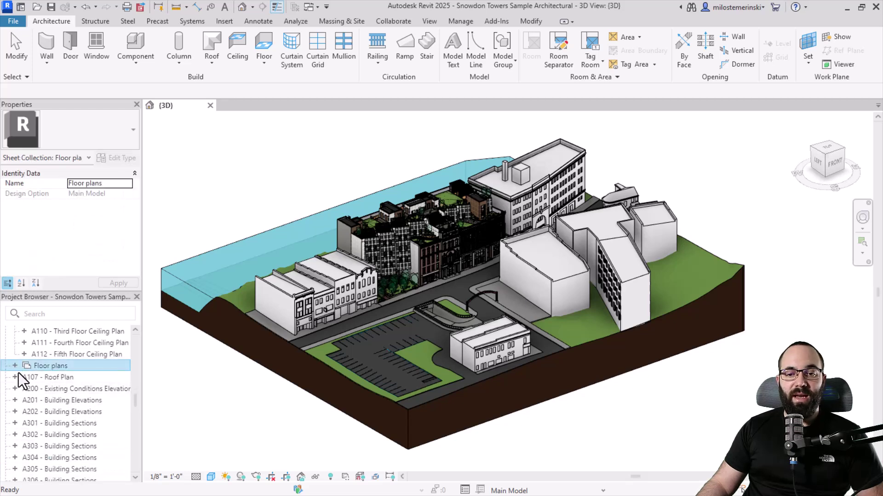
- Expand the Floor plans collection in the Project Browser to list its sheets
{"action": "left_click", "coordinate": [15, 367]}
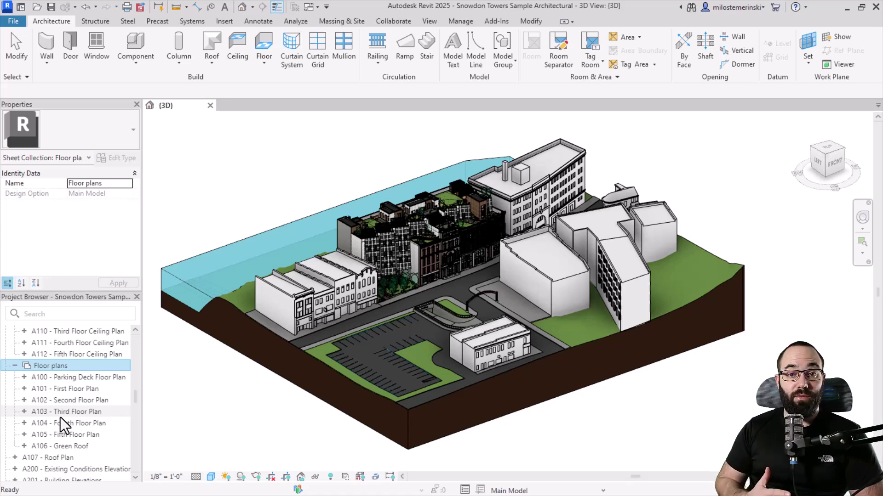
{"action": "scroll", "coordinate": [60, 433], "scroll_direction": "down", "scroll_amount": 3}
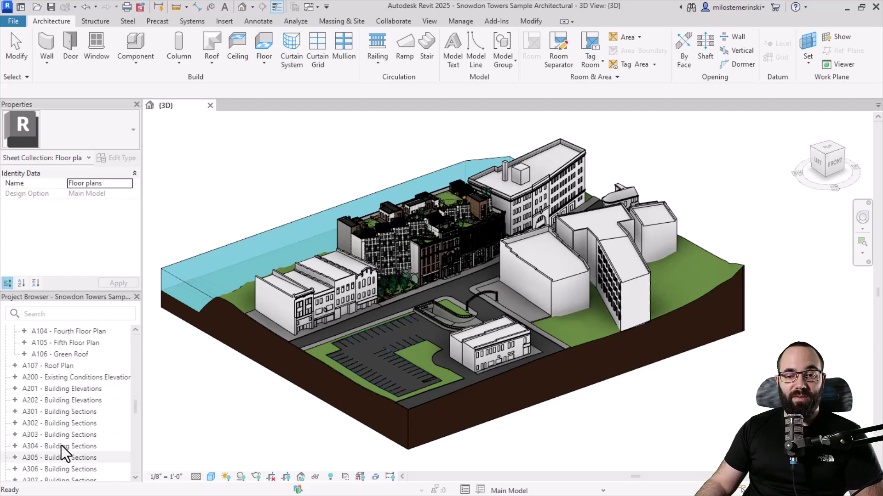
{"action": "scroll", "coordinate": [69, 413], "scroll_direction": "up", "scroll_amount": 5}
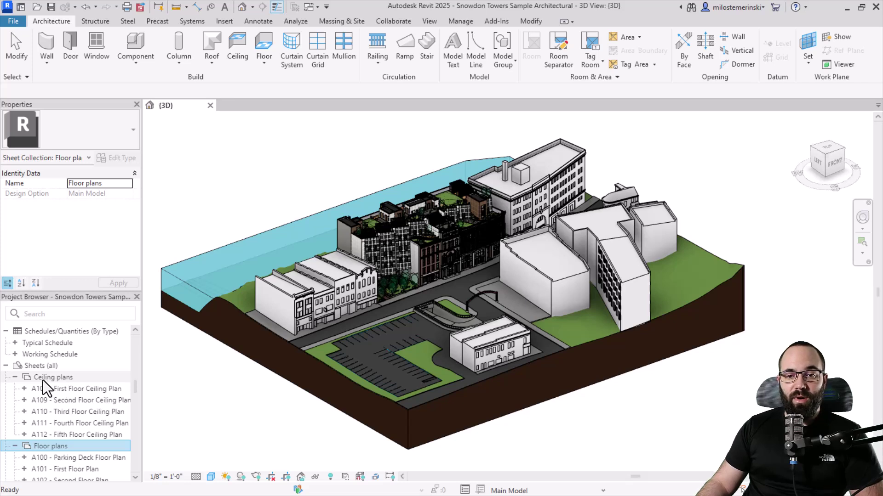
{"action": "left_click", "coordinate": [16, 447]}
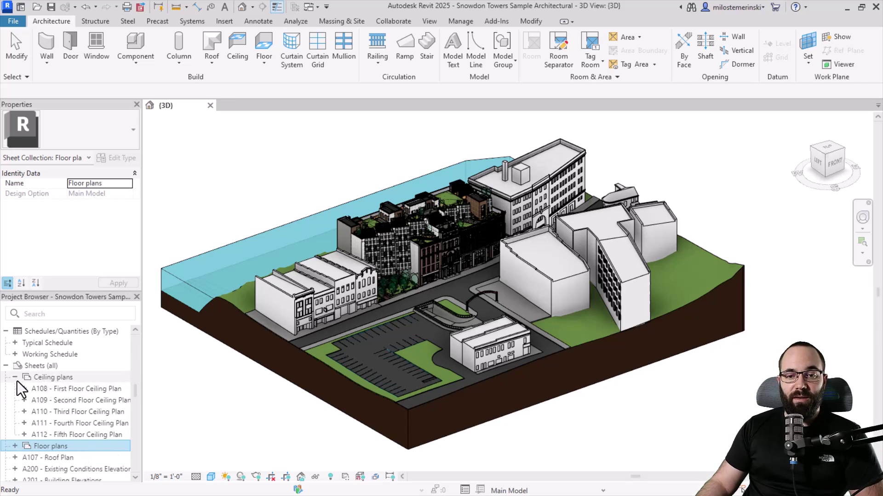
{"action": "left_click", "coordinate": [17, 381]}
- Re-expand the Ceiling plans collection, then show and dismiss its context menu
{"action": "left_click", "coordinate": [16, 389]}
{"action": "left_click", "coordinate": [15, 377]}
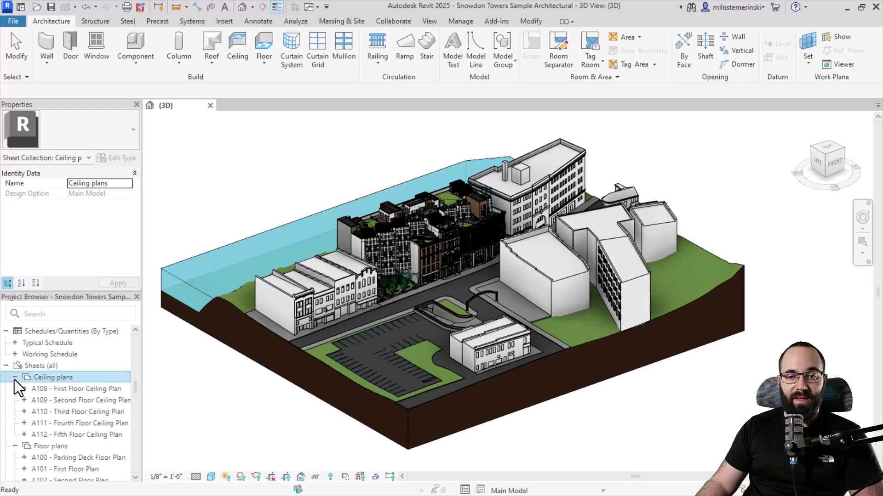
{"action": "right_click", "coordinate": [56, 377]}
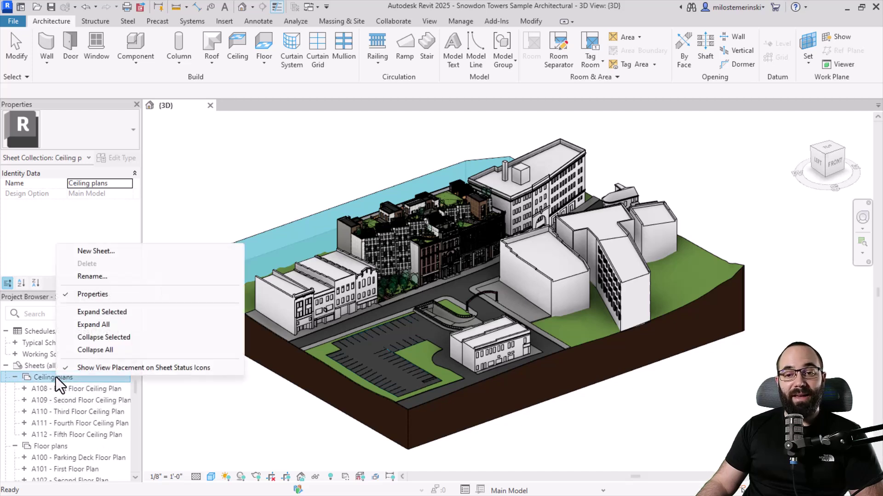
{"action": "left_click", "coordinate": [38, 379]}
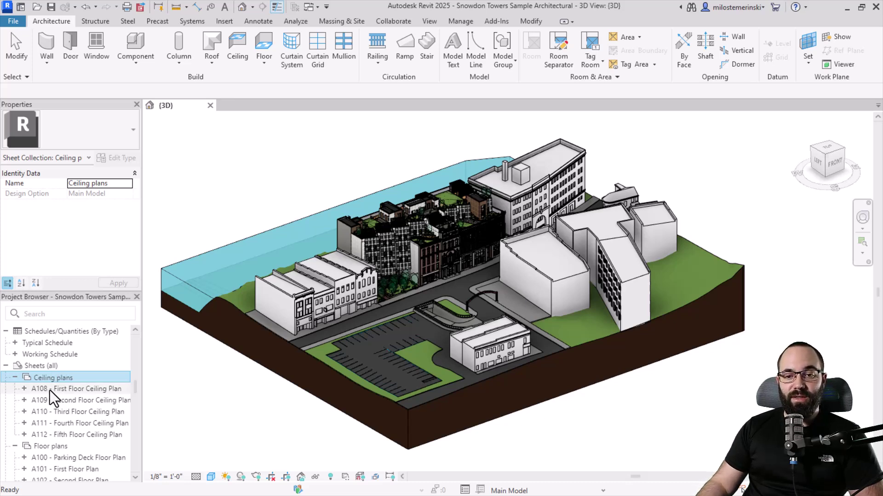
- Open sheet A108 First Floor Ceiling Plan and set its Sheet Collection to Floor plans
{"action": "double_click", "coordinate": [50, 390]}
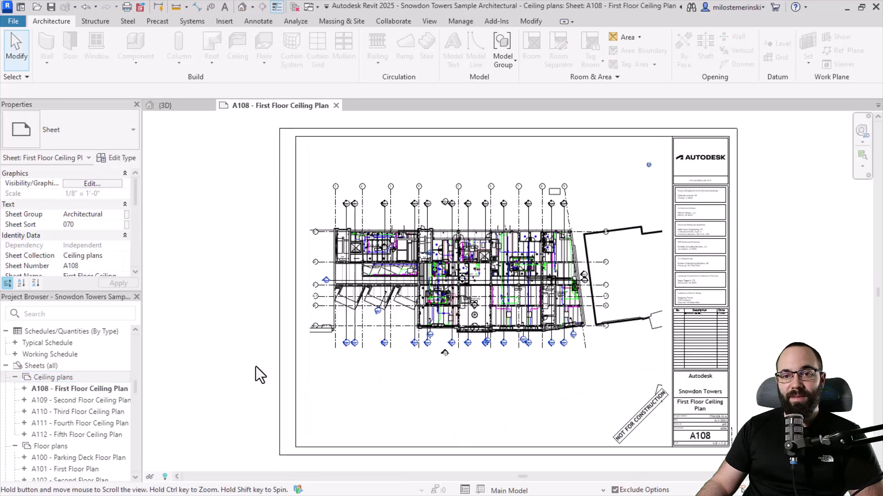
{"action": "middle_click_drag", "start_coordinate": [255, 370], "coordinate": [232, 380]}
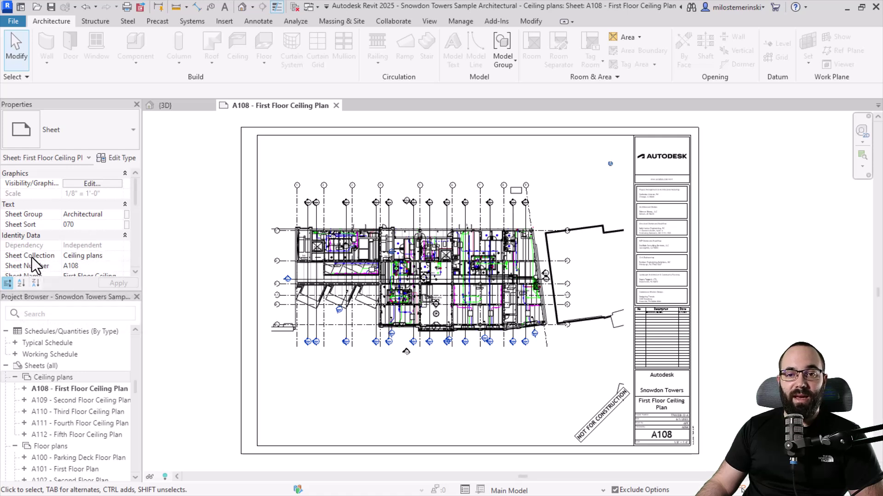
{"action": "left_click", "coordinate": [115, 259]}
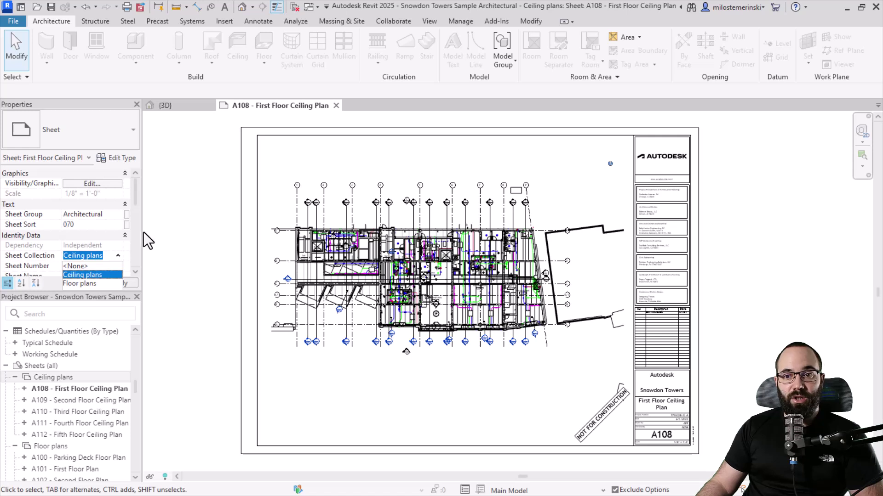
{"action": "left_click", "coordinate": [91, 284]}
{"action": "scroll", "coordinate": [85, 379], "scroll_direction": "down", "scroll_amount": 2}
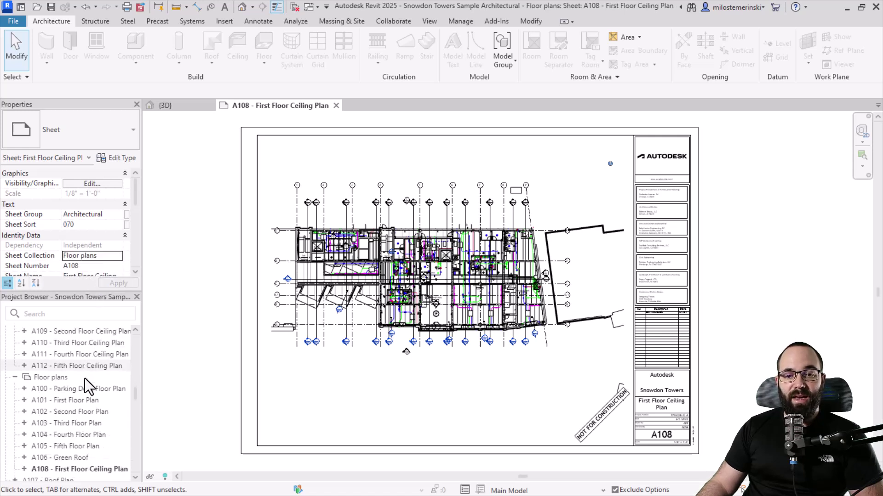
- Change A108's Sheet Collection to <None>, then back to Ceiling plans
{"action": "left_click", "coordinate": [120, 256]}
{"action": "left_click", "coordinate": [76, 268]}
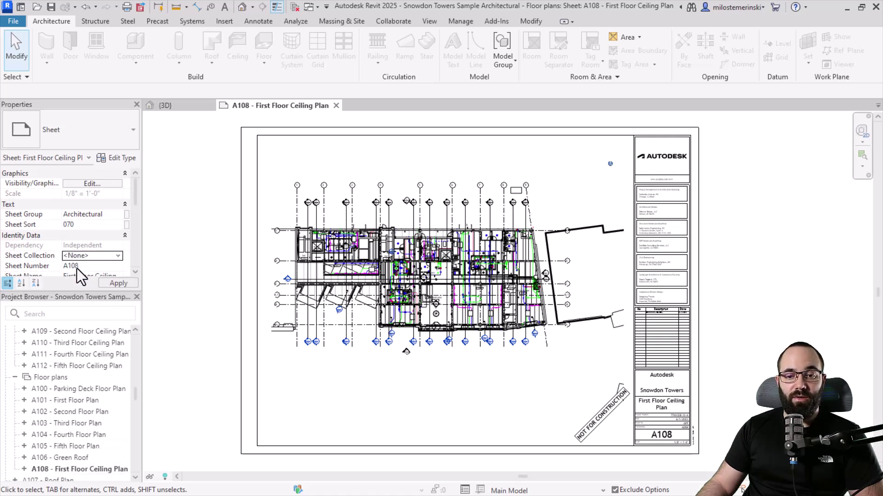
{"action": "scroll", "coordinate": [68, 384], "scroll_direction": "down", "scroll_amount": 2}
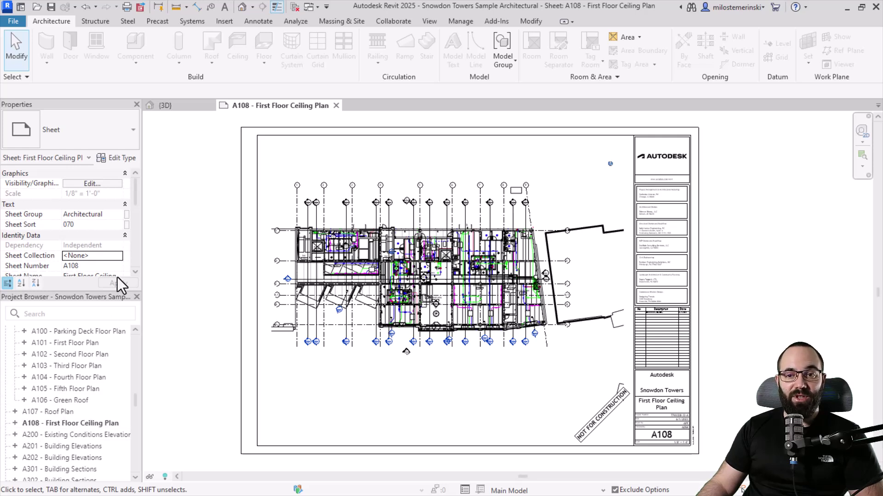
{"action": "left_click", "coordinate": [119, 255]}
{"action": "left_click", "coordinate": [89, 276]}
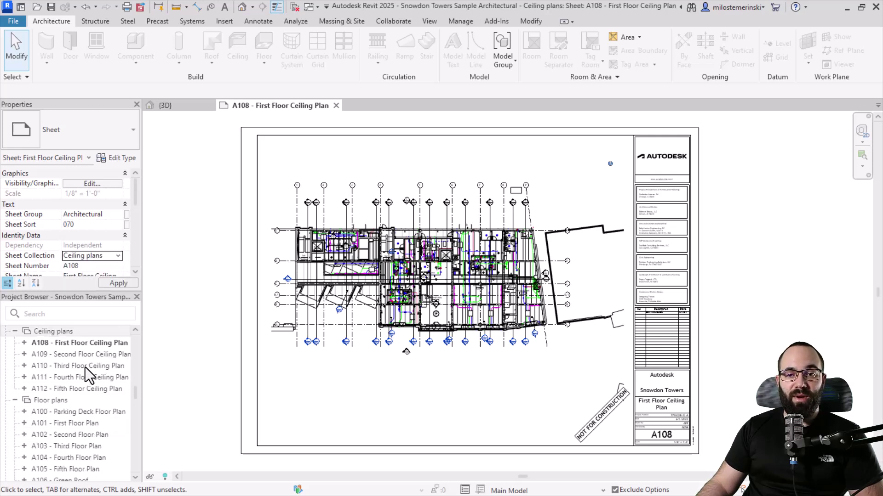
{"action": "scroll", "coordinate": [82, 373], "scroll_direction": "up", "scroll_amount": 2}
{"action": "scroll", "coordinate": [60, 395], "scroll_direction": "down", "scroll_amount": 1}
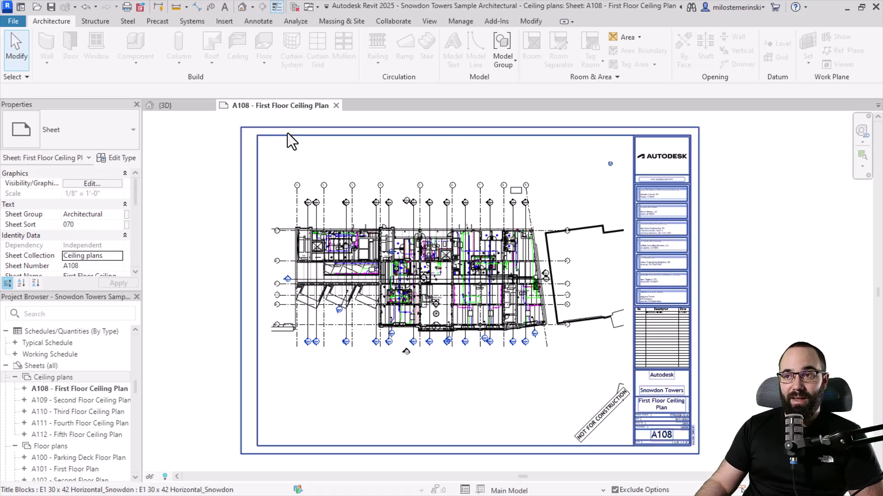
- Start a new Sheet List schedule from the View tab's Schedules menu
{"action": "left_click", "coordinate": [422, 22]}
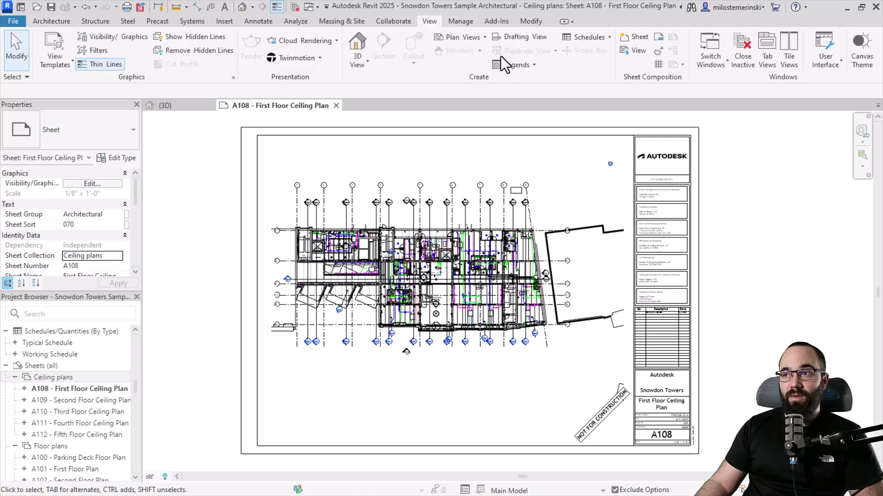
{"action": "left_click", "coordinate": [594, 37]}
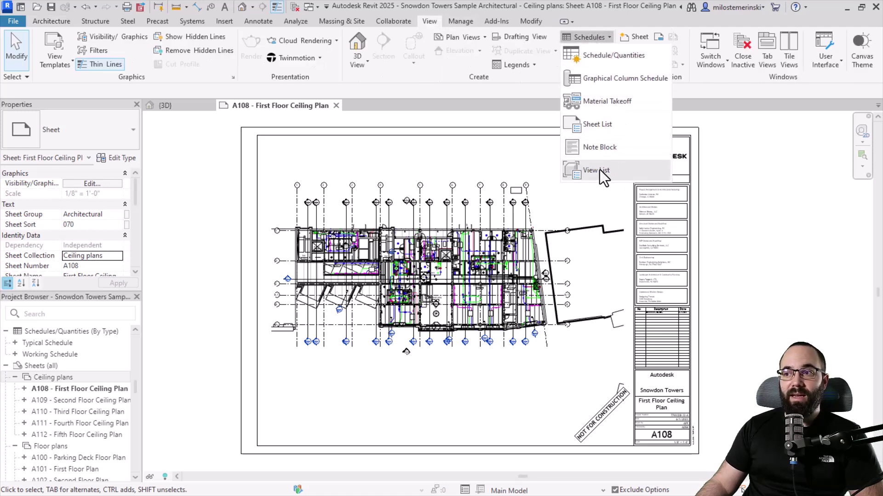
{"action": "left_click", "coordinate": [599, 129]}
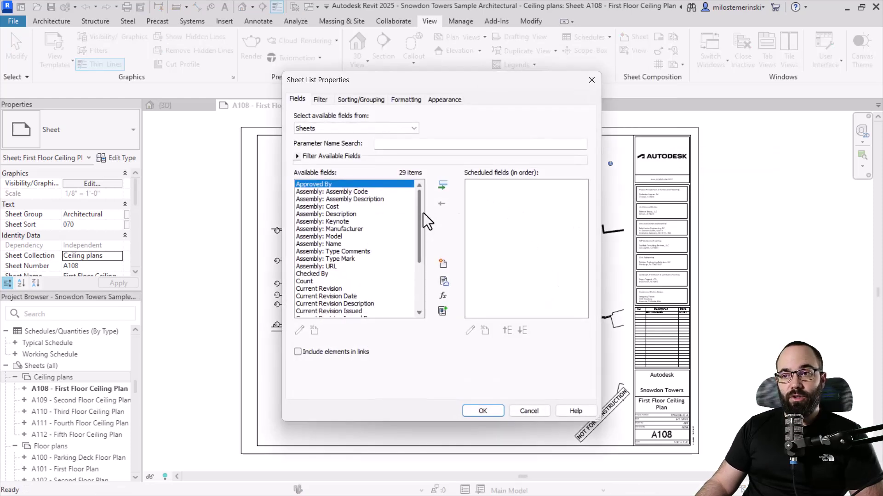
- Add Sheet Name, Sheet Number and Sheet Collection as scheduled fields and confirm
{"action": "left_click_drag", "start_coordinate": [422, 213], "coordinate": [427, 270]}
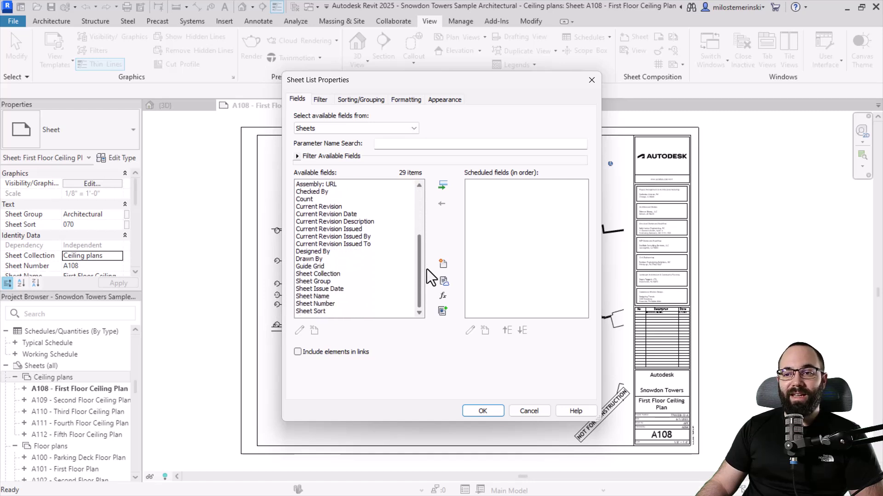
{"action": "left_click", "coordinate": [324, 296]}
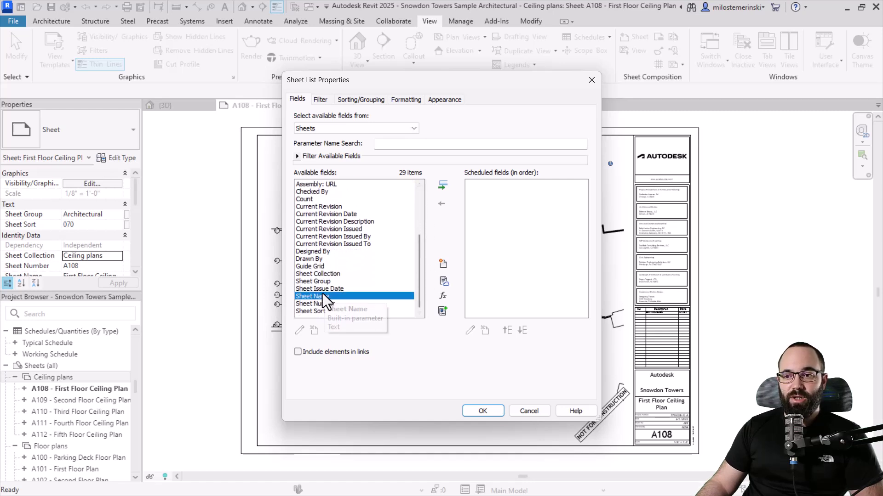
{"action": "left_click", "coordinate": [442, 186]}
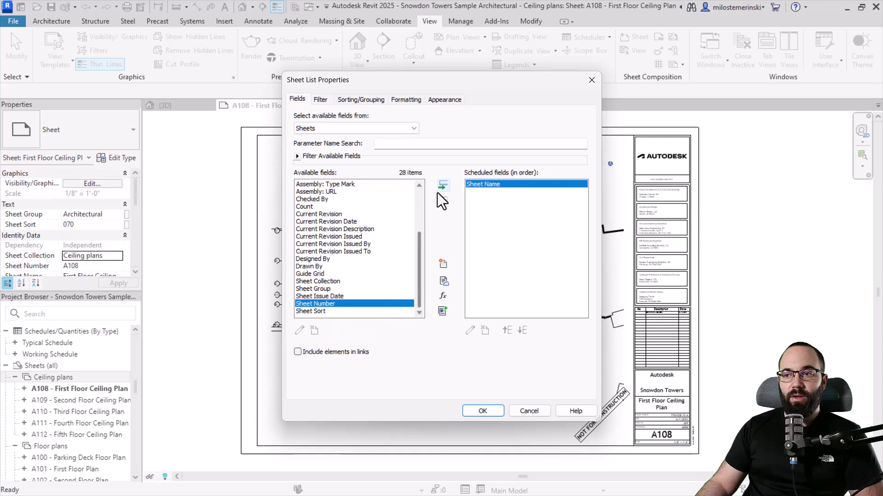
{"action": "left_click", "coordinate": [443, 186]}
{"action": "left_click", "coordinate": [329, 289]}
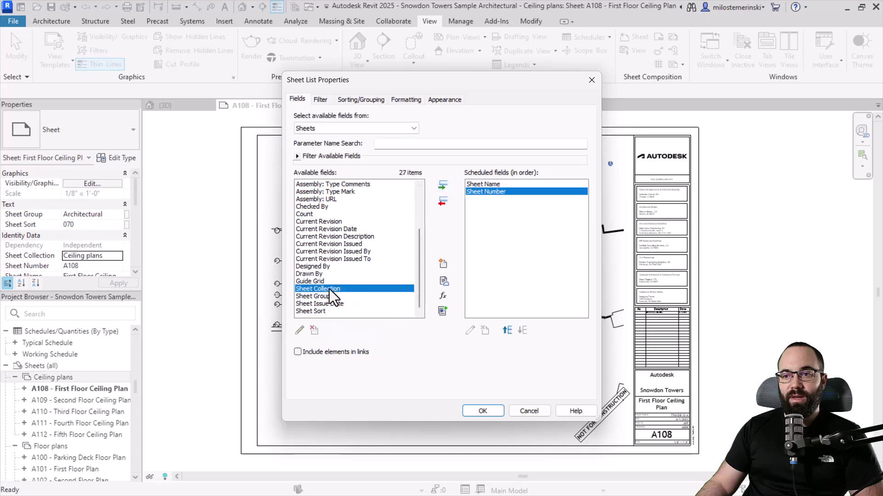
{"action": "left_click", "coordinate": [445, 188]}
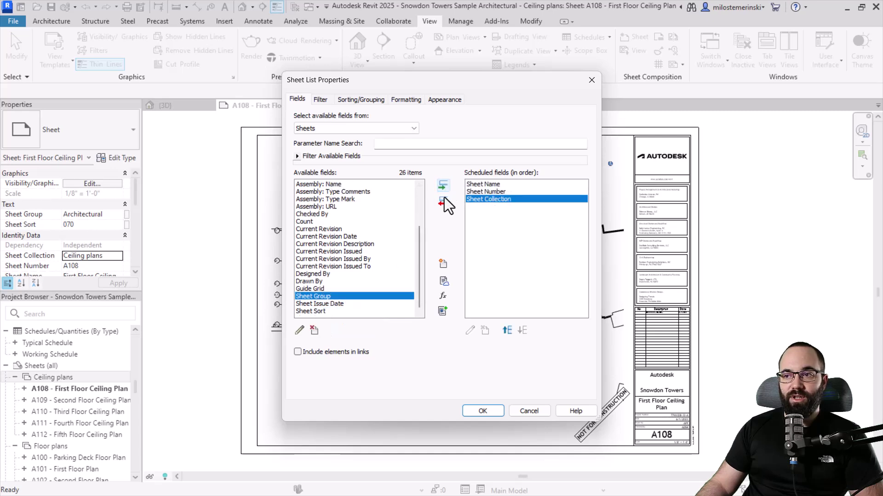
{"action": "left_click", "coordinate": [482, 410]}
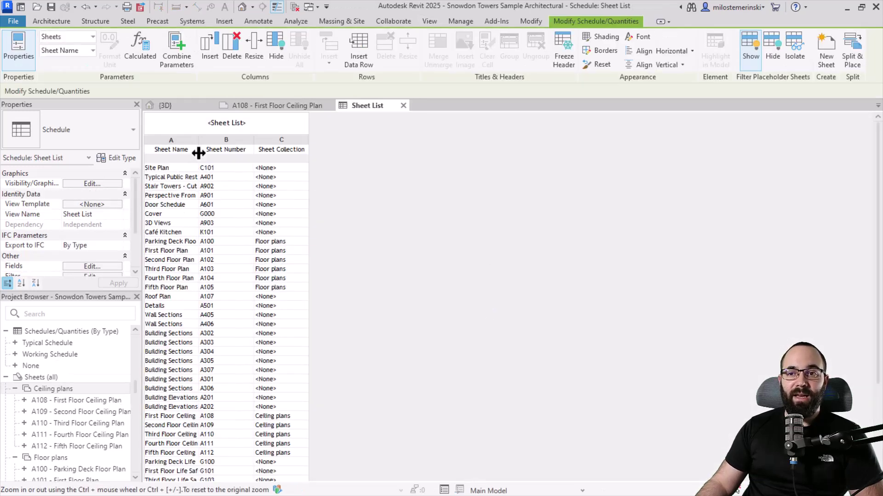
- Widen the Sheet Name column so the full sheet names show
{"action": "left_click_drag", "start_coordinate": [197, 153], "coordinate": [230, 146]}
{"action": "scroll", "coordinate": [227, 227], "scroll_direction": "up", "scroll_amount": 1, "text": "ctrl"}
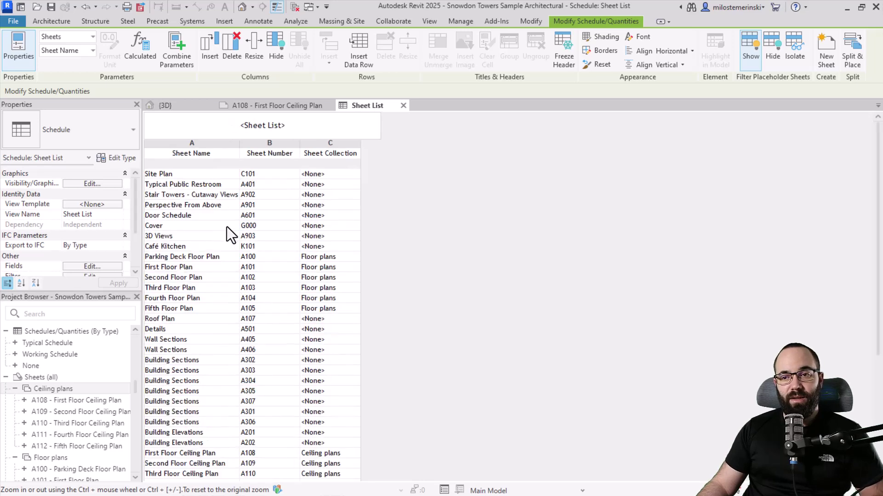
{"action": "scroll", "coordinate": [227, 227], "scroll_direction": "up", "scroll_amount": 3, "text": "ctrl"}
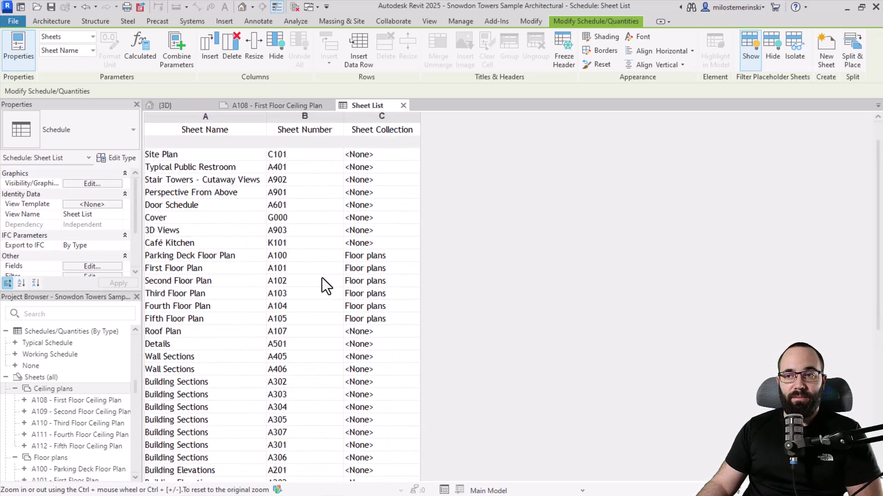
- Change A100 Parking Deck's Sheet Collection to Ceiling plans, then back to Floor plans
{"action": "left_click", "coordinate": [410, 259]}
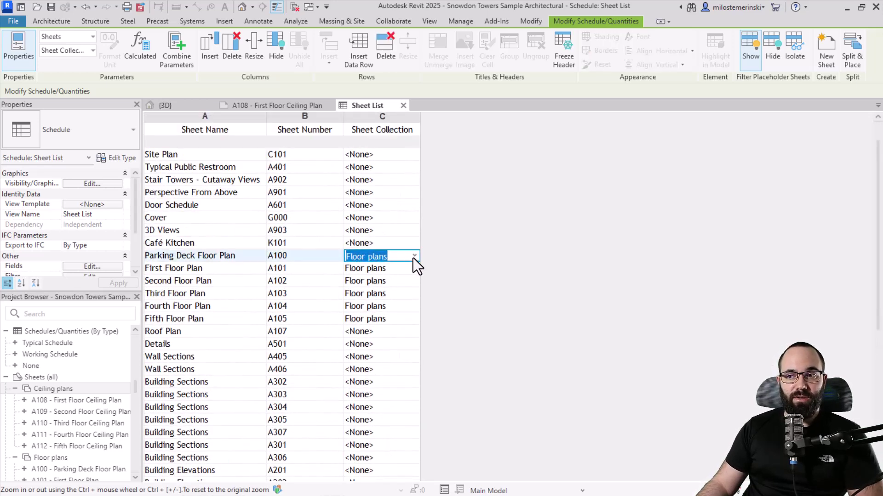
{"action": "left_click", "coordinate": [414, 257]}
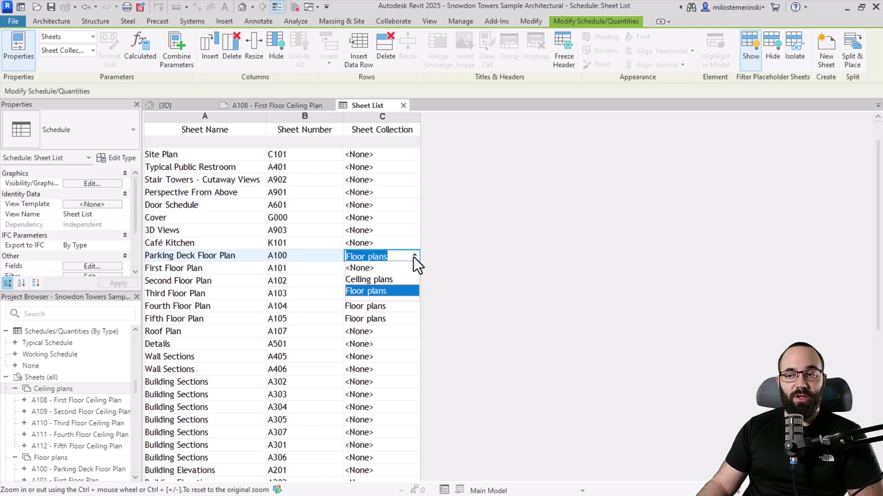
{"action": "left_click", "coordinate": [372, 279]}
{"action": "scroll", "coordinate": [67, 405], "scroll_direction": "down", "scroll_amount": 3}
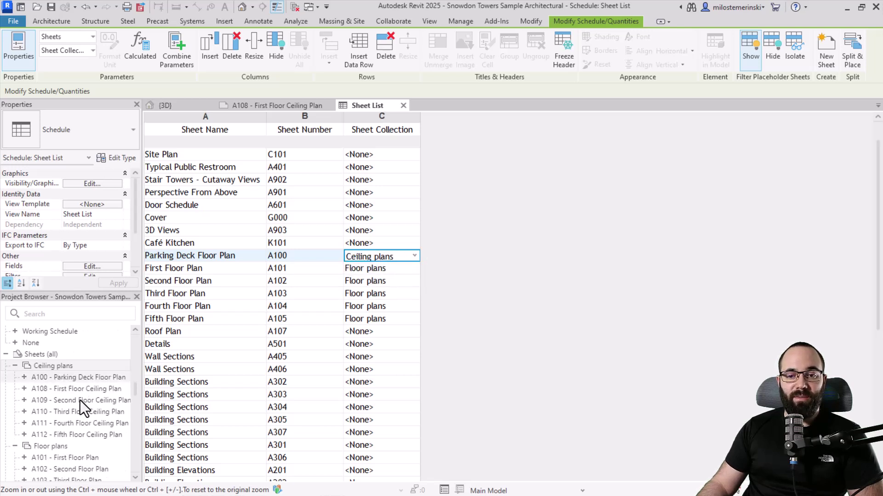
{"action": "scroll", "coordinate": [66, 407], "scroll_direction": "up", "scroll_amount": 2}
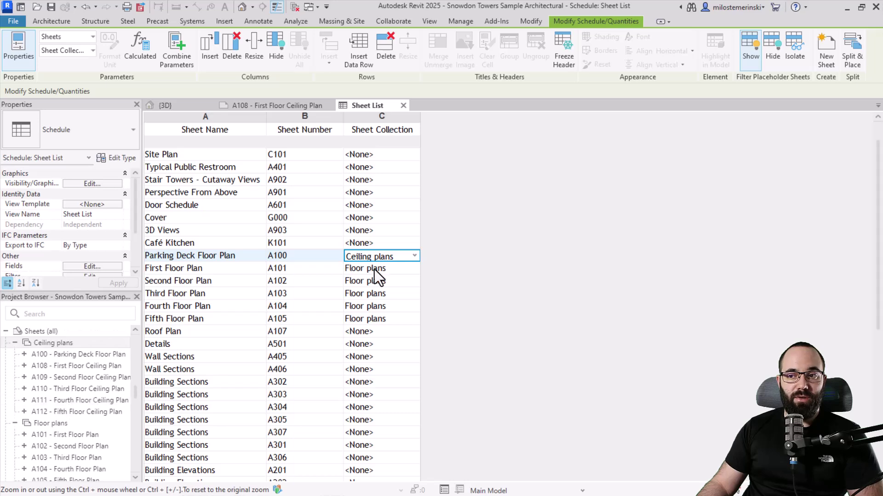
{"action": "left_click", "coordinate": [414, 256]}
{"action": "left_click", "coordinate": [370, 290]}
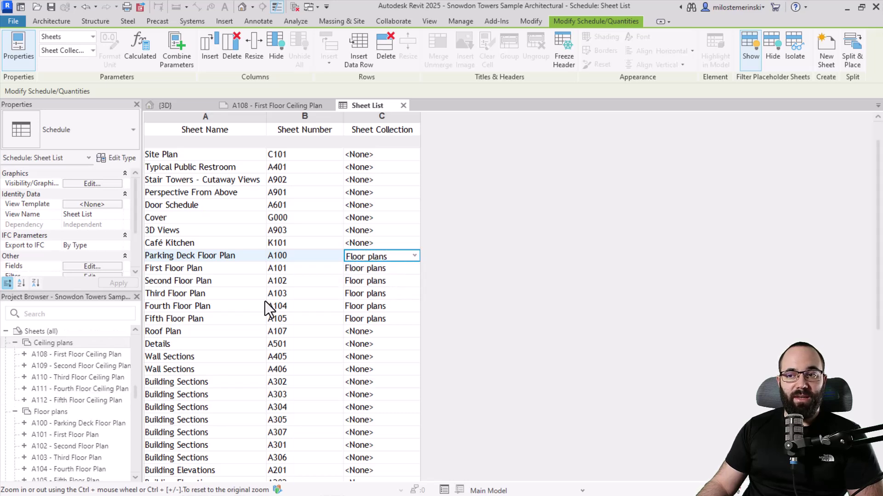
{"action": "scroll", "coordinate": [280, 264], "scroll_direction": "down", "scroll_amount": 6}
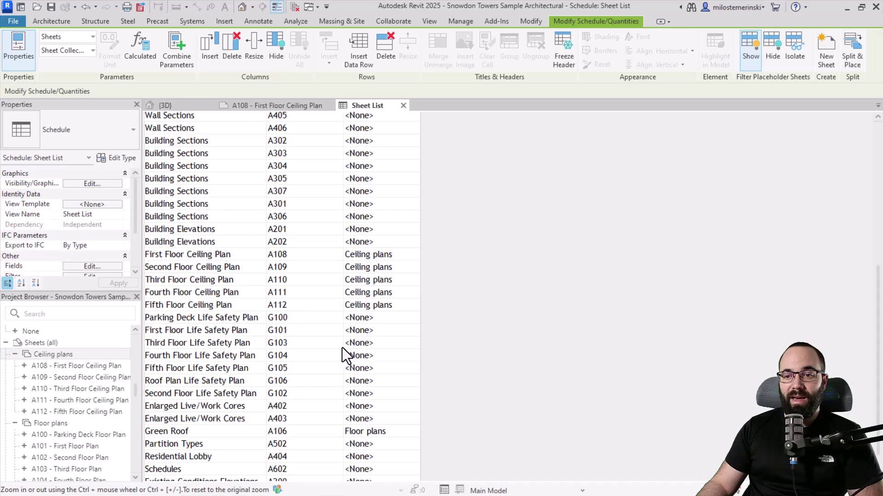
- Set G103's Sheet Collection to Floor plans in the Sheet List
{"action": "left_click", "coordinate": [386, 345]}
{"action": "left_click", "coordinate": [415, 342]}
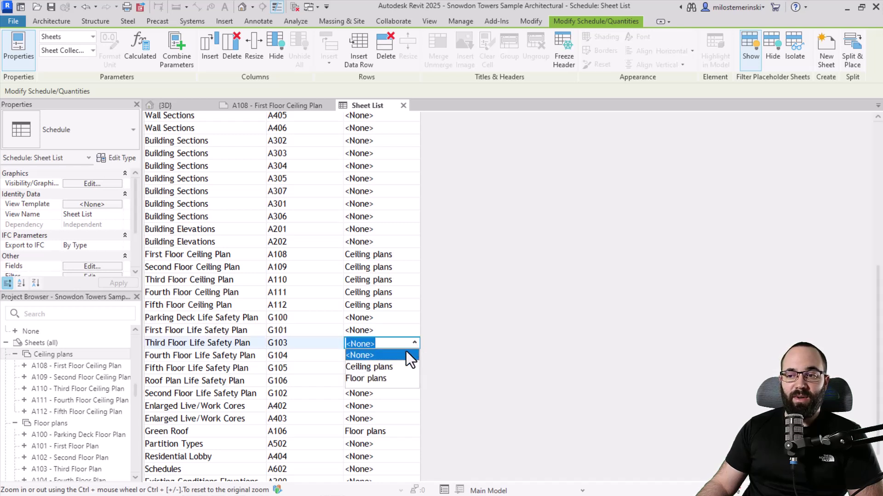
{"action": "left_click", "coordinate": [364, 378]}
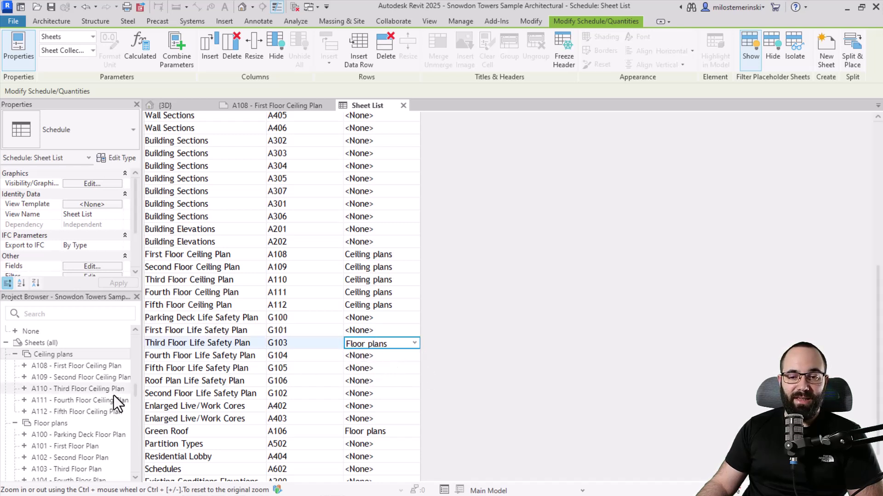
- Confirm G103 now appears under Floor plans in the Project Browser
{"action": "left_click", "coordinate": [75, 400]}
{"action": "scroll", "coordinate": [76, 403], "scroll_direction": "down", "scroll_amount": 3}
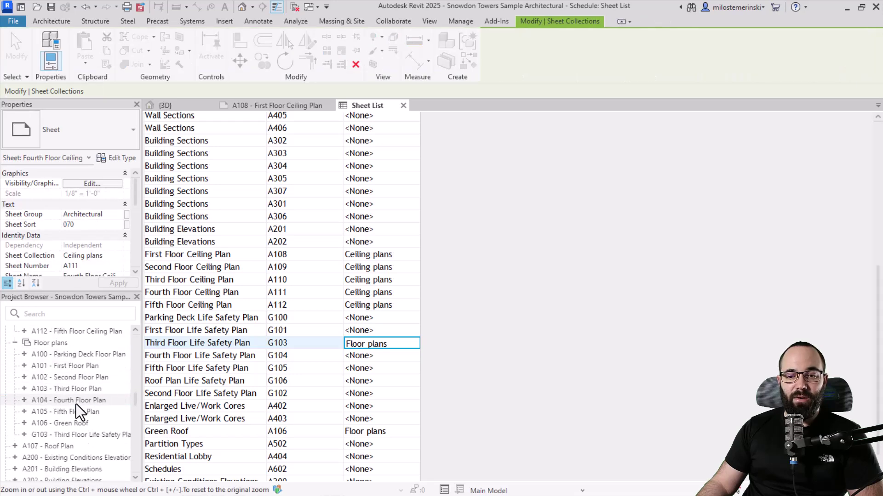
{"action": "left_click", "coordinate": [68, 435]}
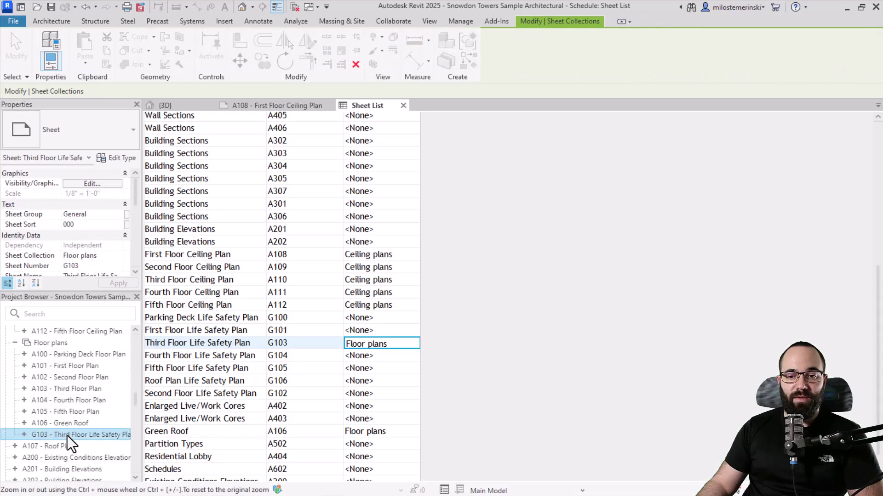
{"action": "left_click", "coordinate": [16, 344]}
{"action": "scroll", "coordinate": [52, 384], "scroll_direction": "up", "scroll_amount": 2}
{"action": "scroll", "coordinate": [28, 374], "scroll_direction": "up", "scroll_amount": 2}
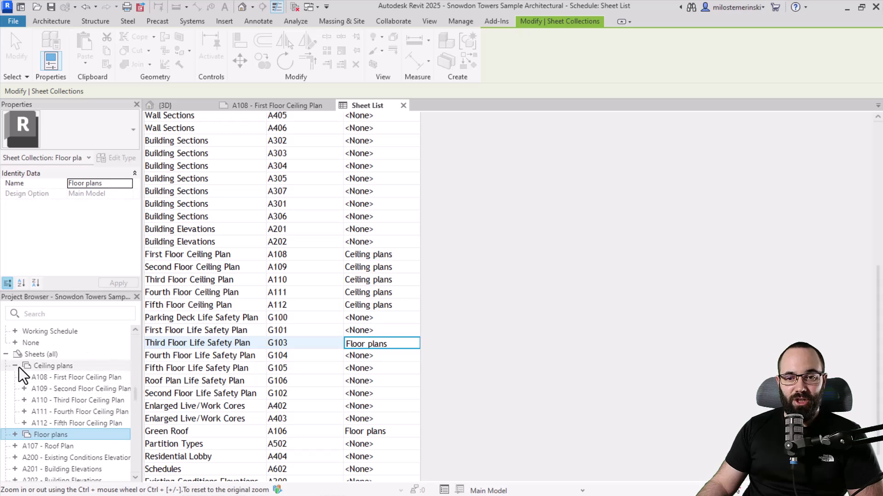
{"action": "left_click", "coordinate": [16, 366]}
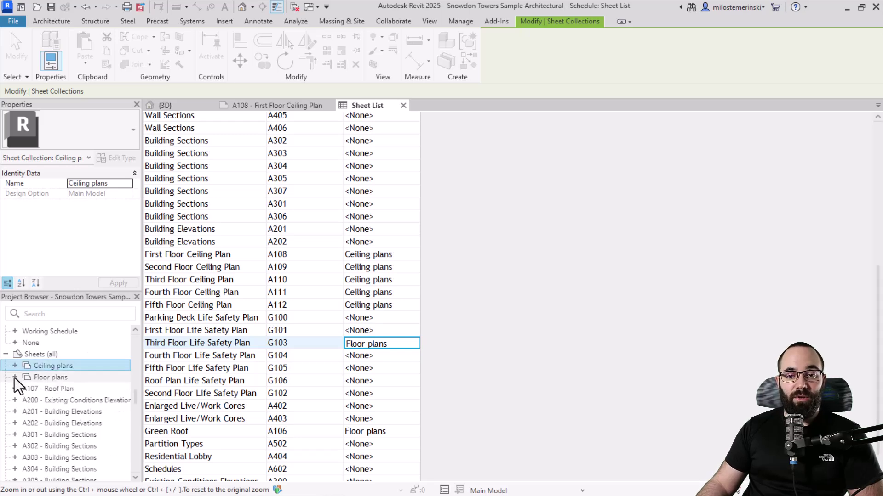
{"action": "left_click", "coordinate": [15, 377]}
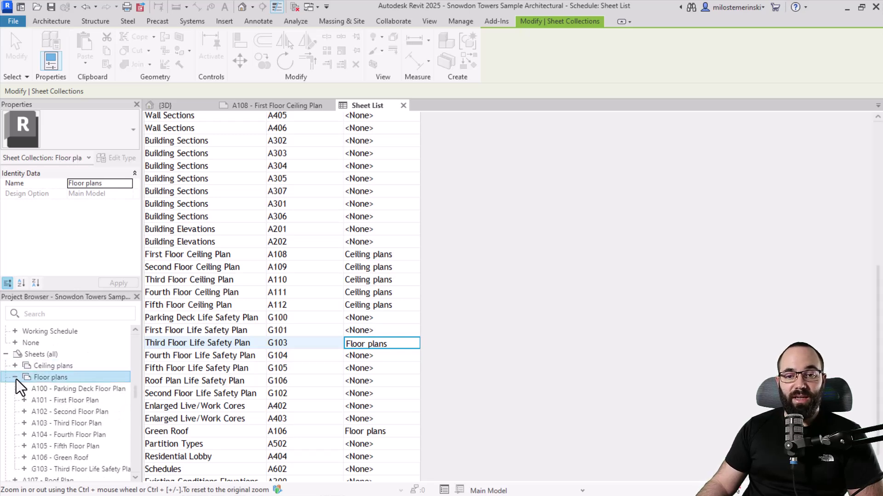
{"action": "left_click", "coordinate": [40, 390]}
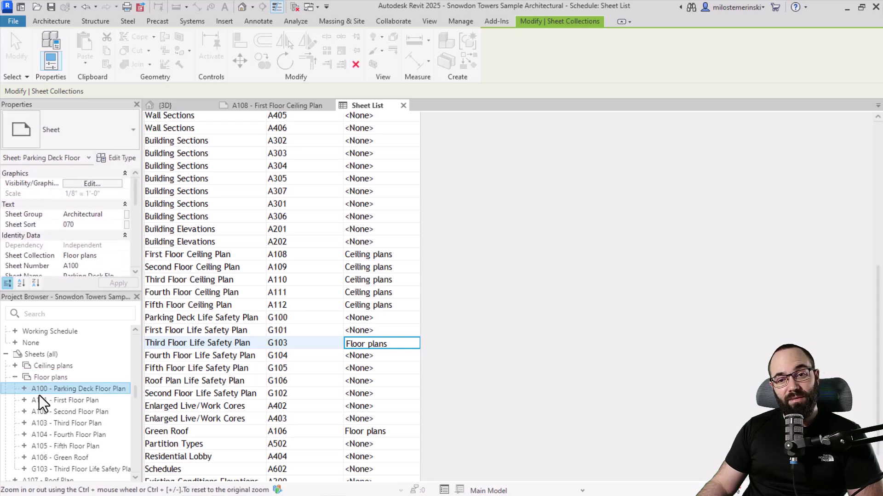
{"action": "scroll", "coordinate": [63, 405], "scroll_direction": "down", "scroll_amount": 1}
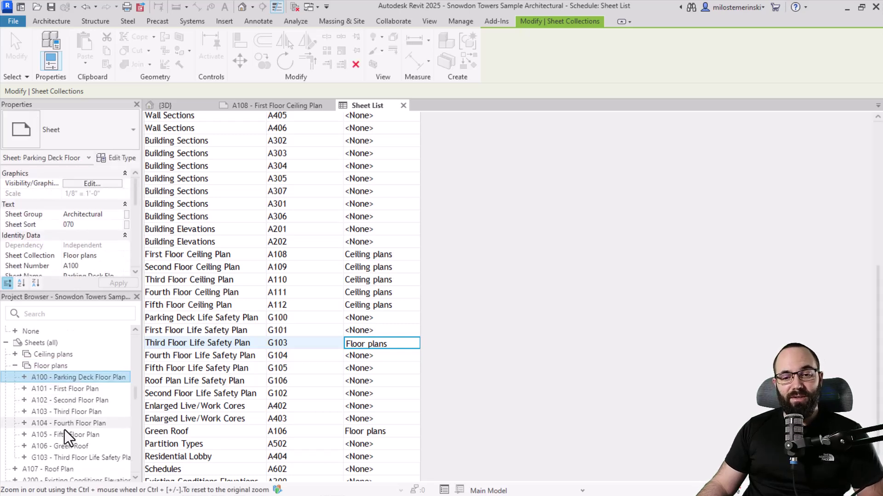
- Move all eight Floor plans sheets, A100 to G103, onto Sheets (all)
{"action": "left_click", "coordinate": [56, 460], "text": "shift"}
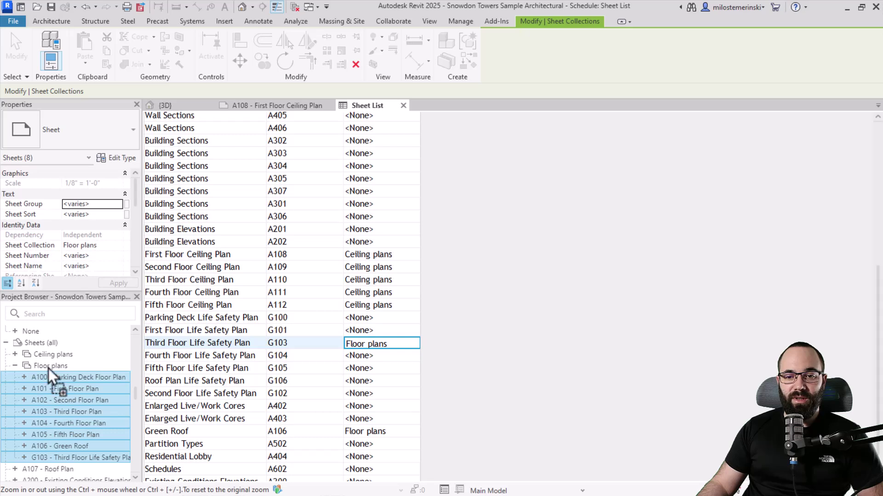
{"action": "left_click_drag", "start_coordinate": [48, 368], "coordinate": [39, 344]}
{"action": "scroll", "coordinate": [49, 390], "scroll_direction": "down", "scroll_amount": 3}
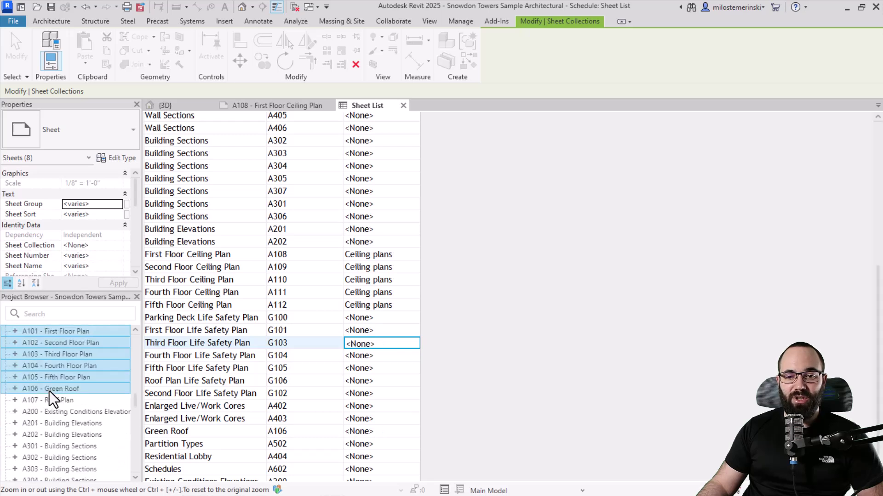
{"action": "scroll", "coordinate": [48, 391], "scroll_direction": "up", "scroll_amount": 3}
- Delete the now-empty Floor plans collection
{"action": "left_click", "coordinate": [33, 378]}
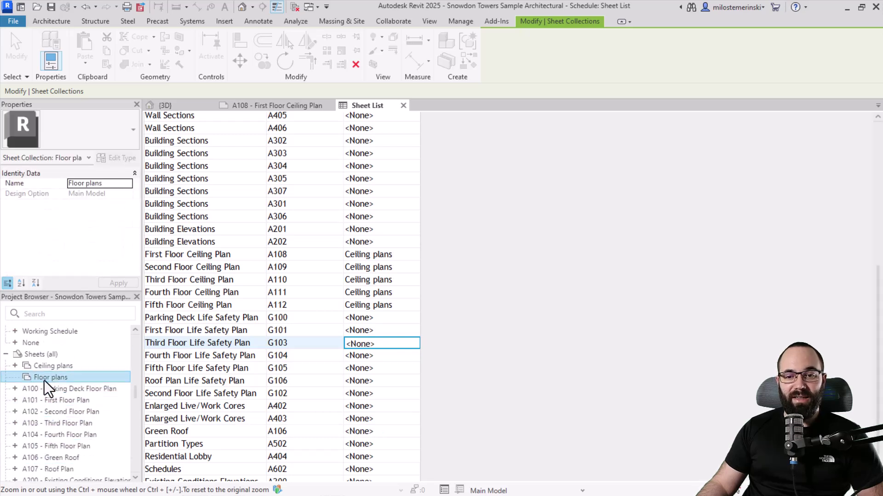
{"action": "right_click", "coordinate": [44, 381]}
{"action": "left_click", "coordinate": [72, 402]}
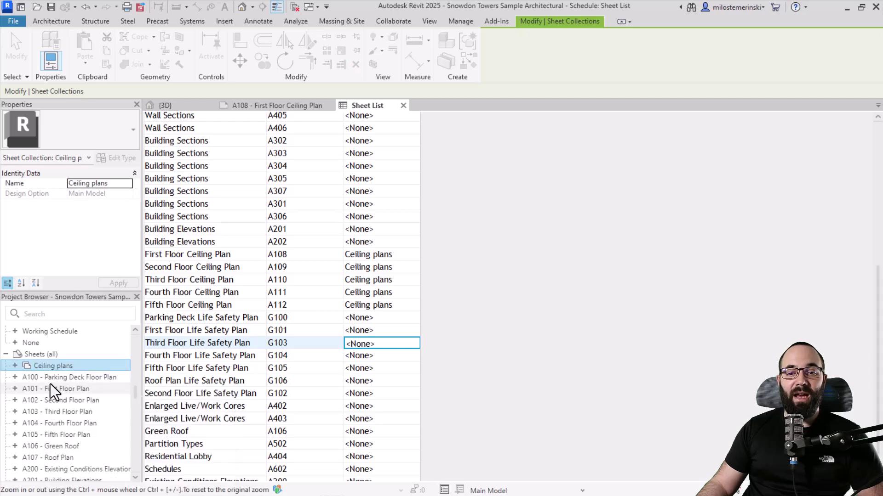